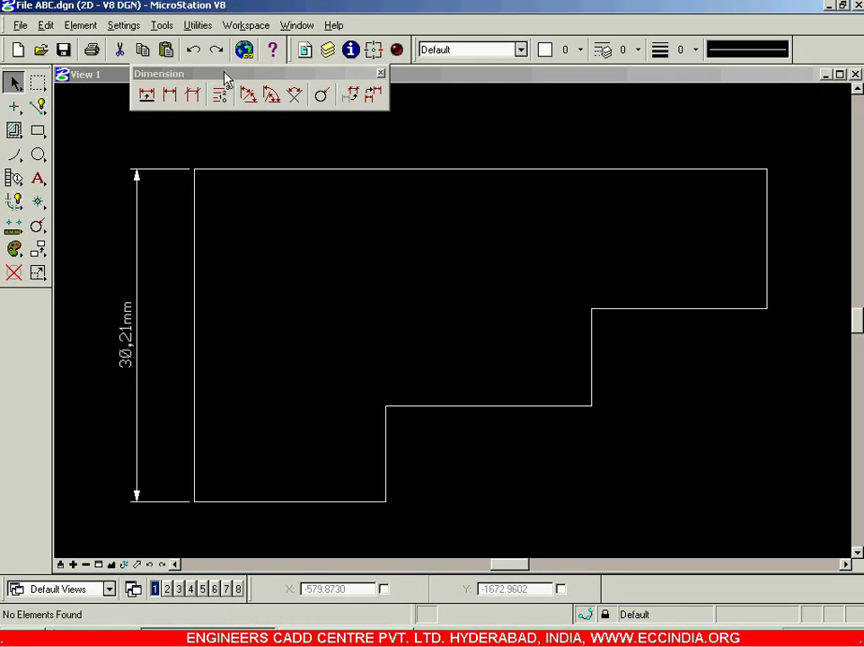
# Activate the Dimension Ordinates tool with the MetricMM style, ready for an origin pick
pyautogui.click(223, 97)
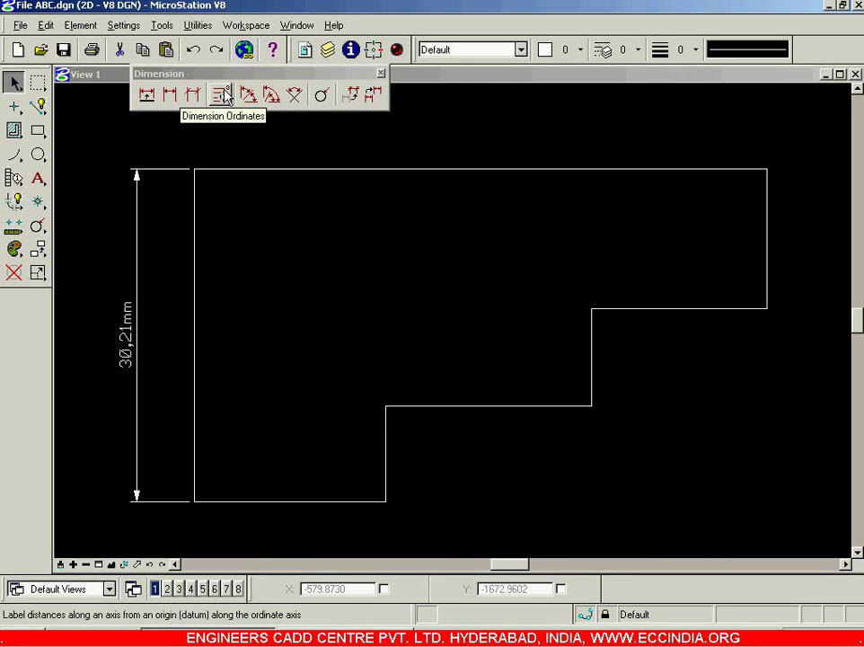
pyautogui.click(223, 95)
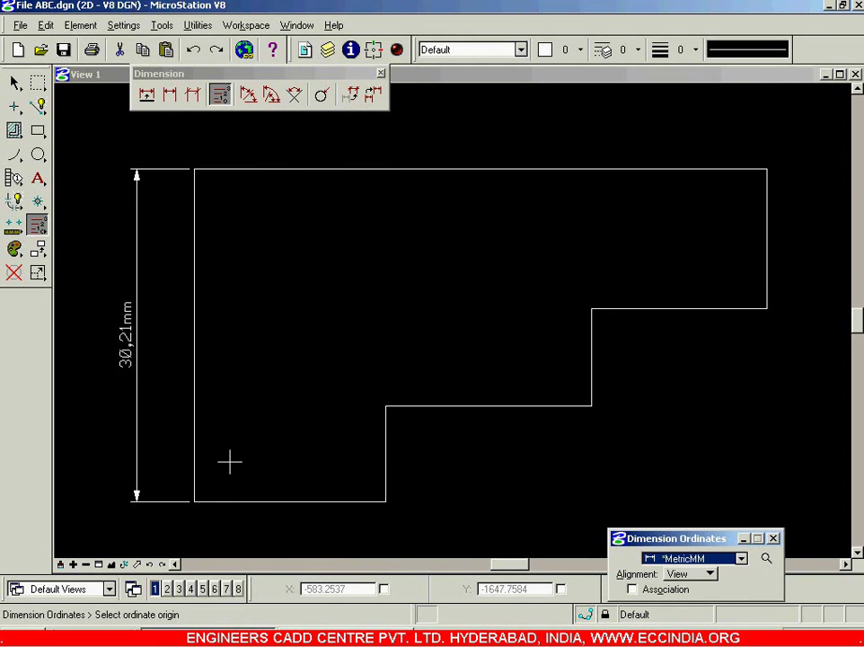
# Origin at the lower-left corner, place bottom ordinates ,00, 17,34, 36,02, 51,92 and 46,31 mm
pyautogui.click(195, 502)
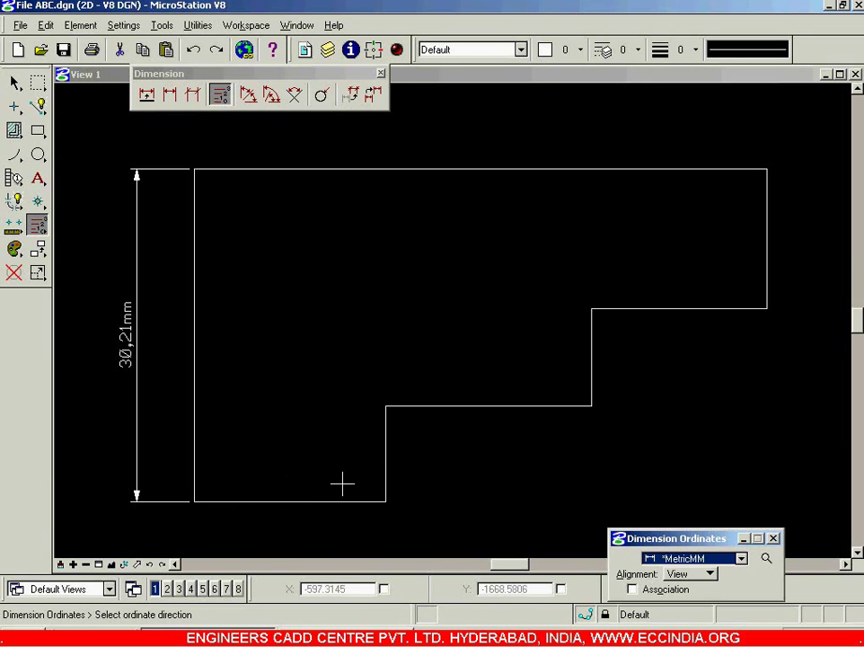
pyautogui.click(382, 502)
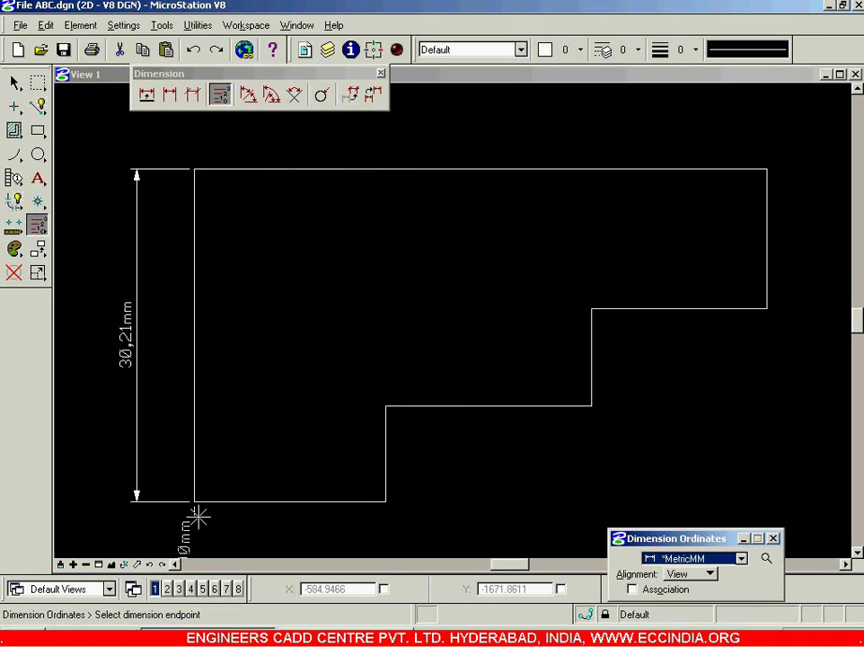
pyautogui.scroll(-3, 207, 511)
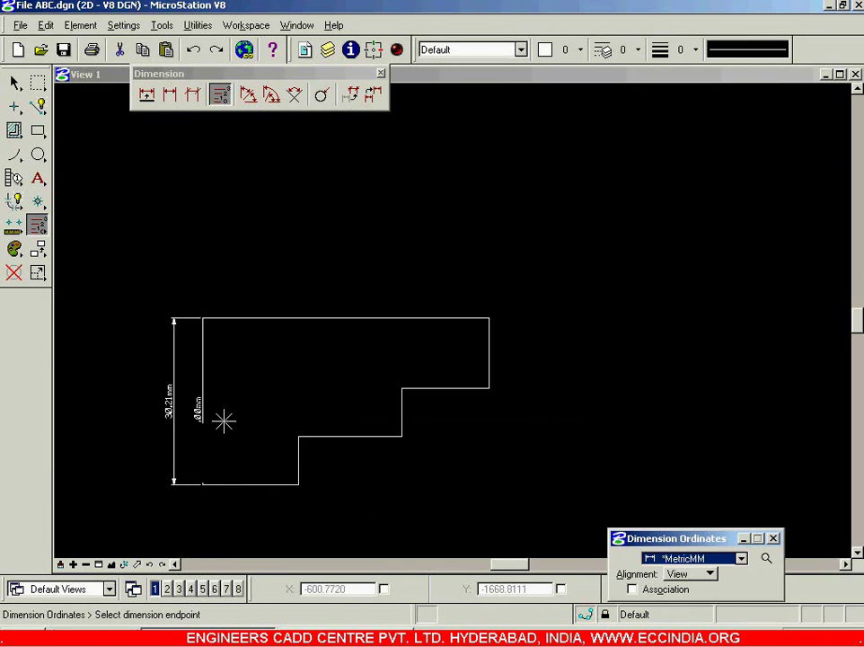
pyautogui.scroll(3, 184, 511)
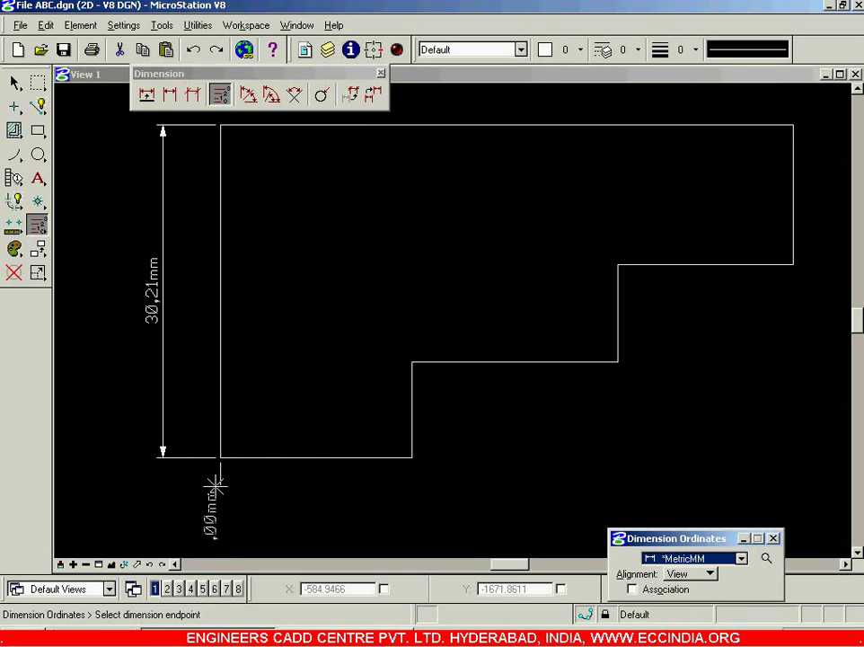
pyautogui.moveTo(213, 495)
pyautogui.keyDown('shift'); pyautogui.mouseDown()
pyautogui.moveTo(215, 523)
pyautogui.moveTo(224, 469)
pyautogui.mouseUp(); pyautogui.keyUp('shift')
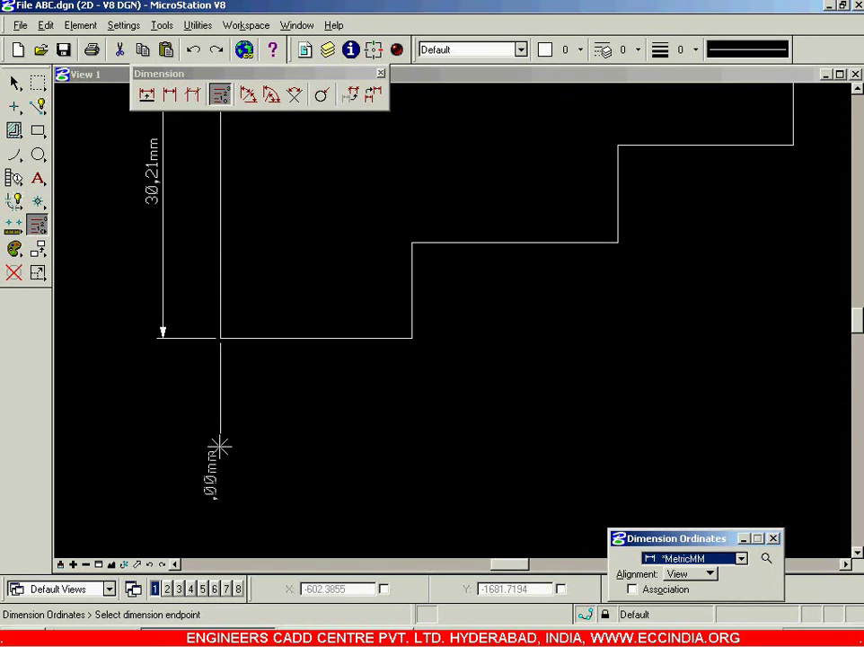
pyautogui.click(220, 447)
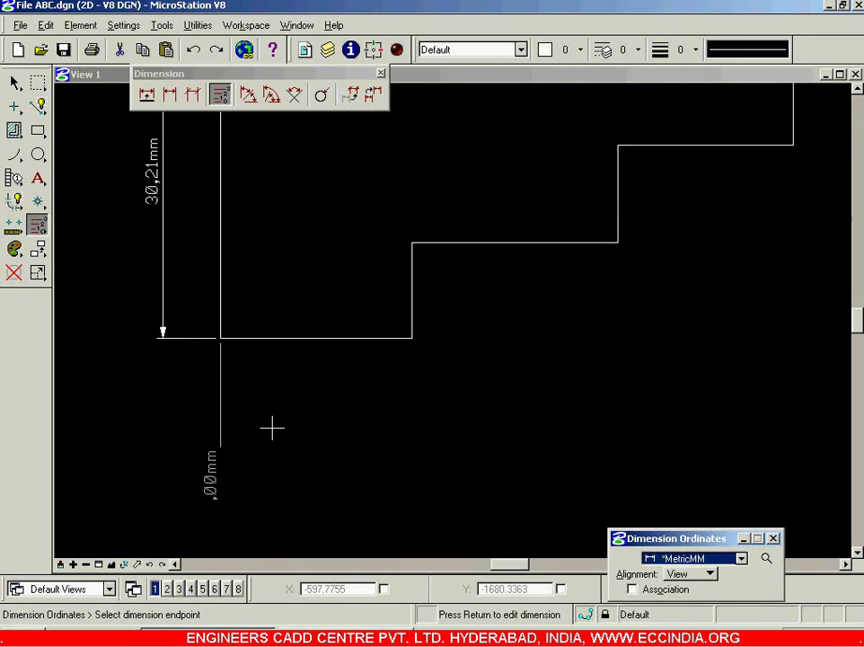
pyautogui.click(412, 337)
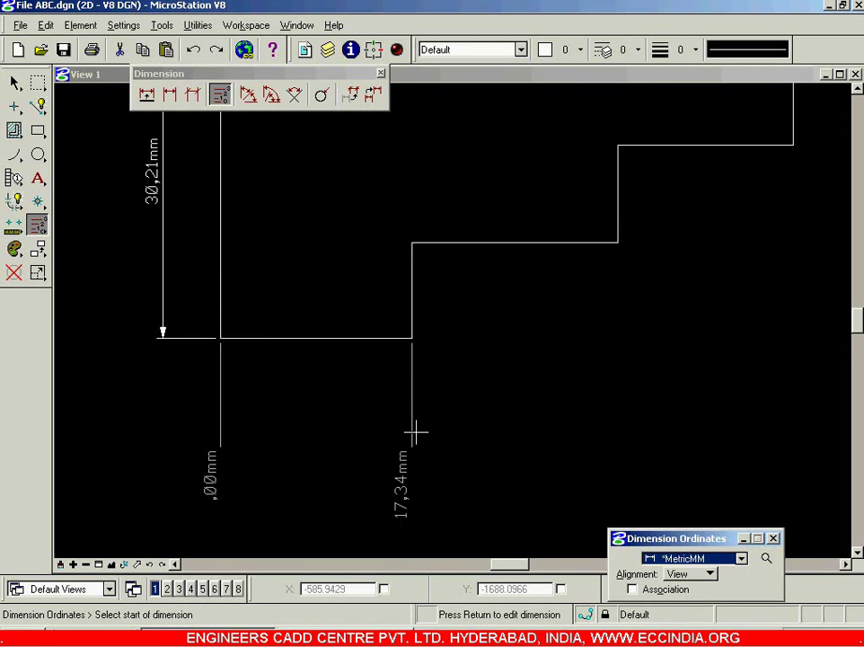
pyautogui.click(618, 243)
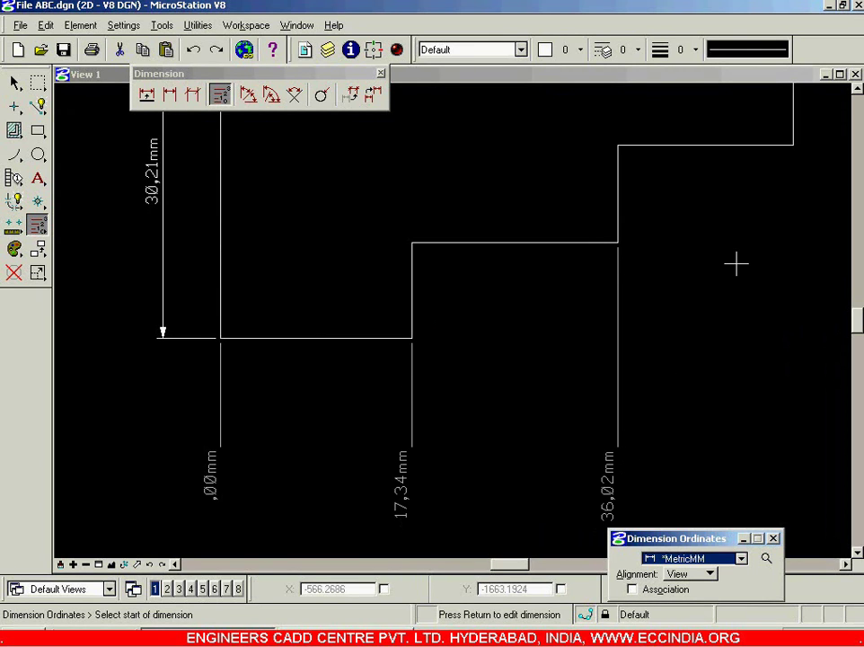
pyautogui.click(794, 145)
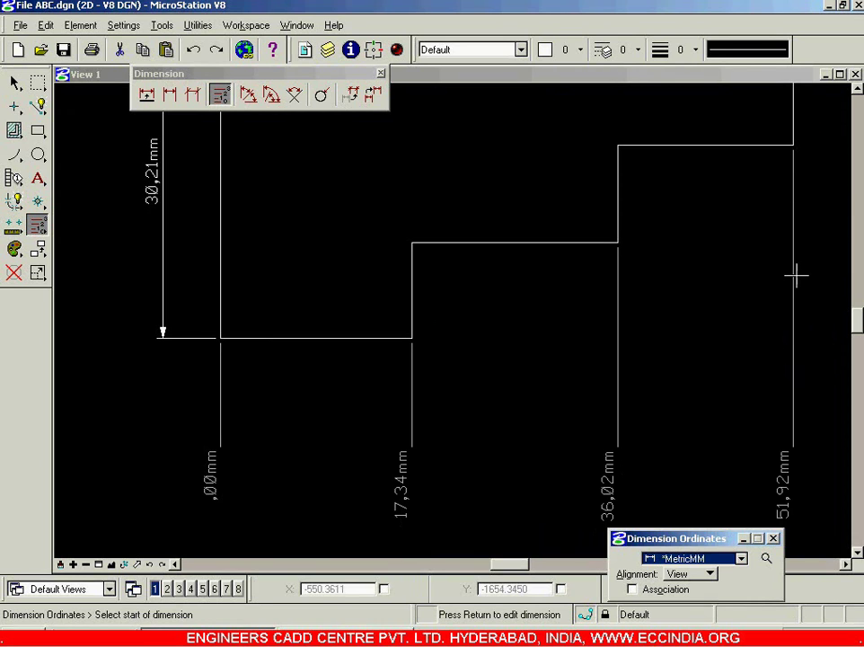
pyautogui.click(731, 293)
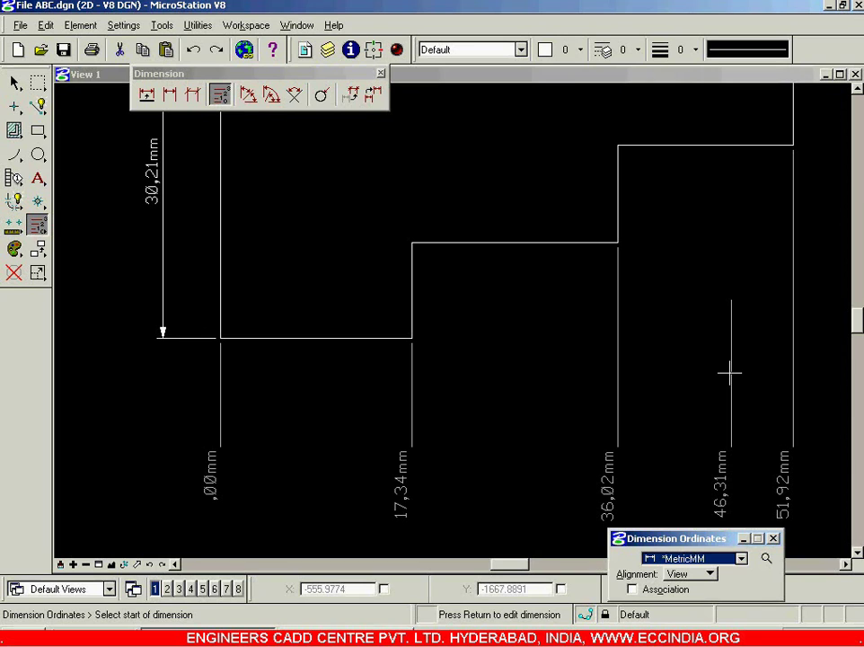
pyautogui.rightClick(765, 279)
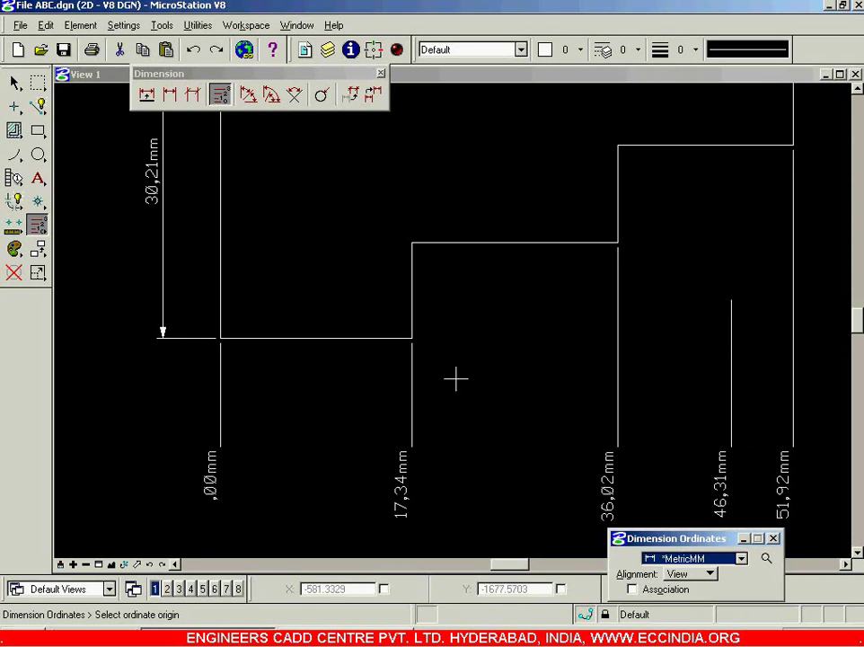
# Start a new upward ordinate set at the lower-left corner, placing the ,00 label on the left
pyautogui.click(225, 99)
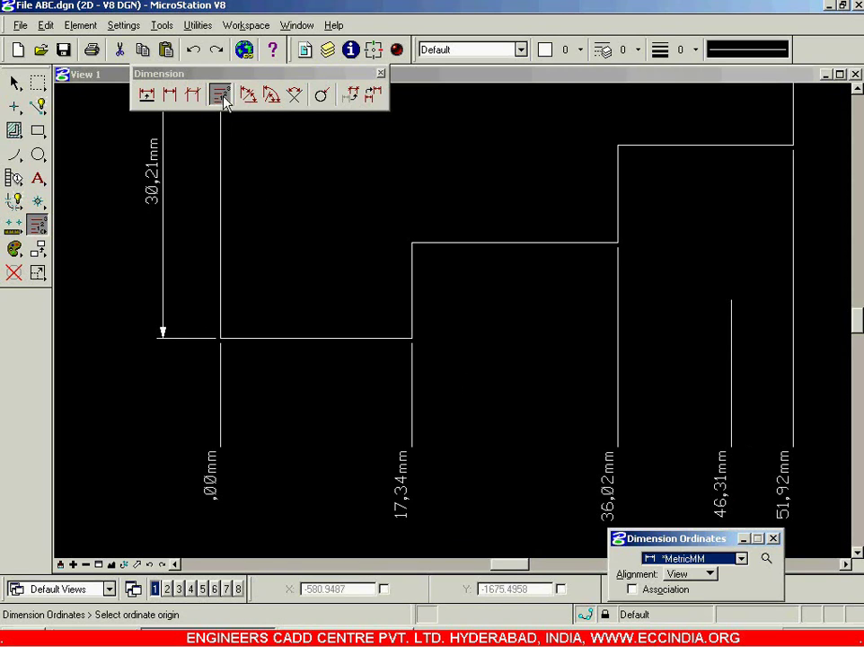
pyautogui.click(220, 337)
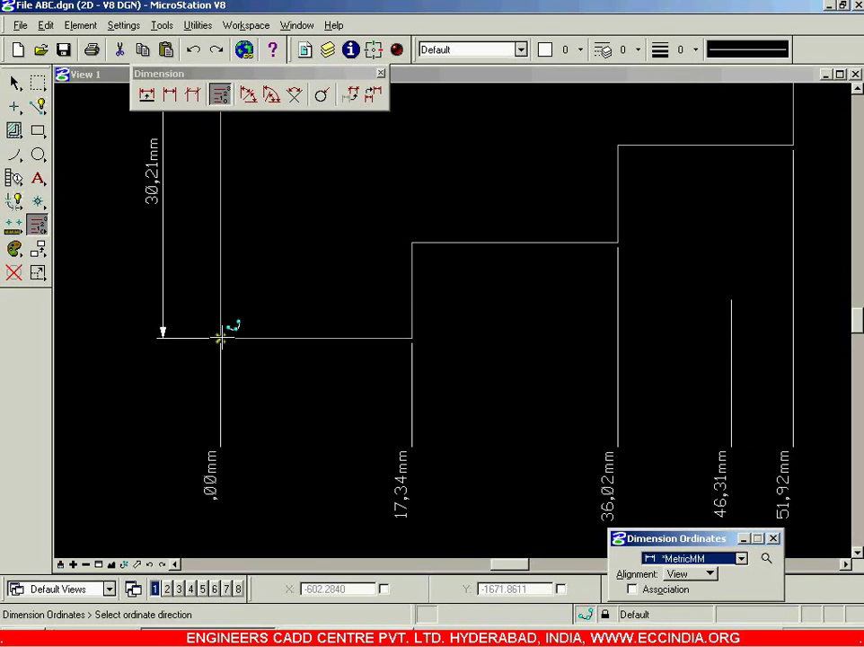
pyautogui.click(220, 274)
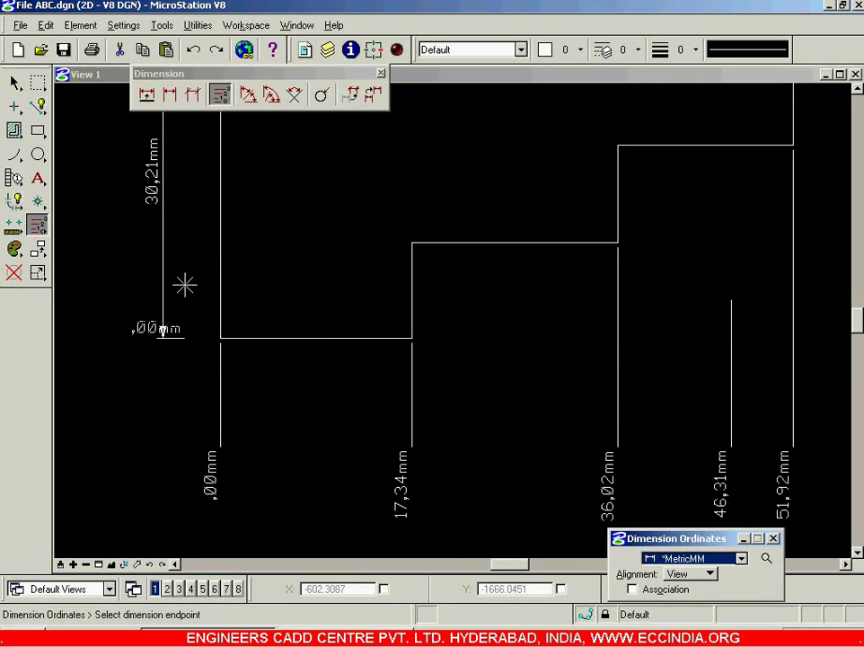
pyautogui.scroll(-1, 143, 343)
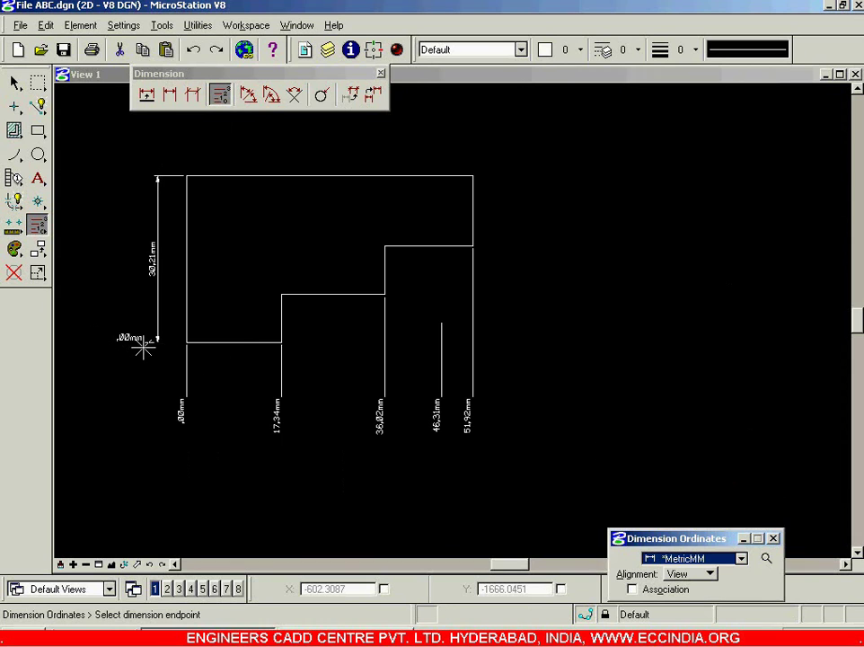
pyautogui.scroll(1, 117, 344)
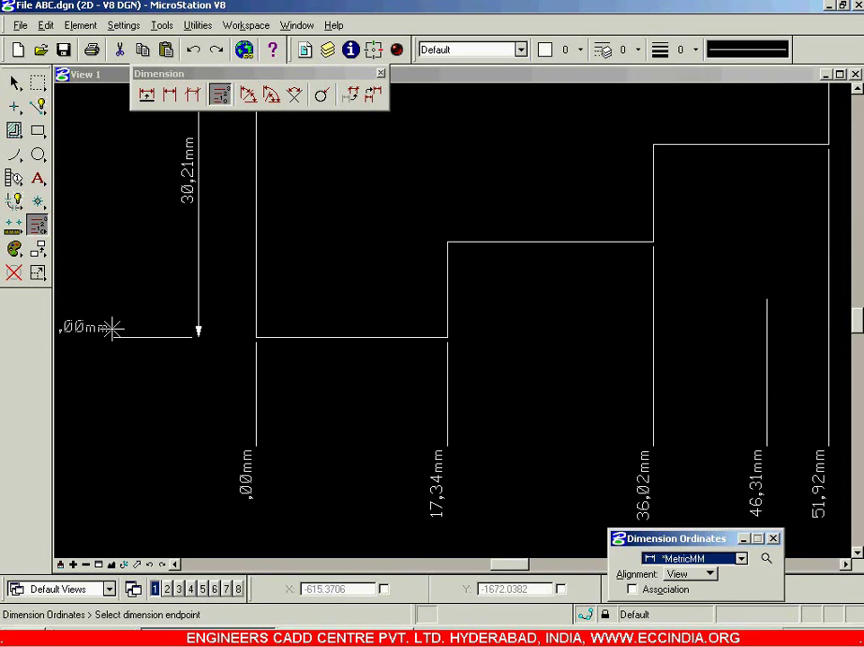
pyautogui.click(115, 338)
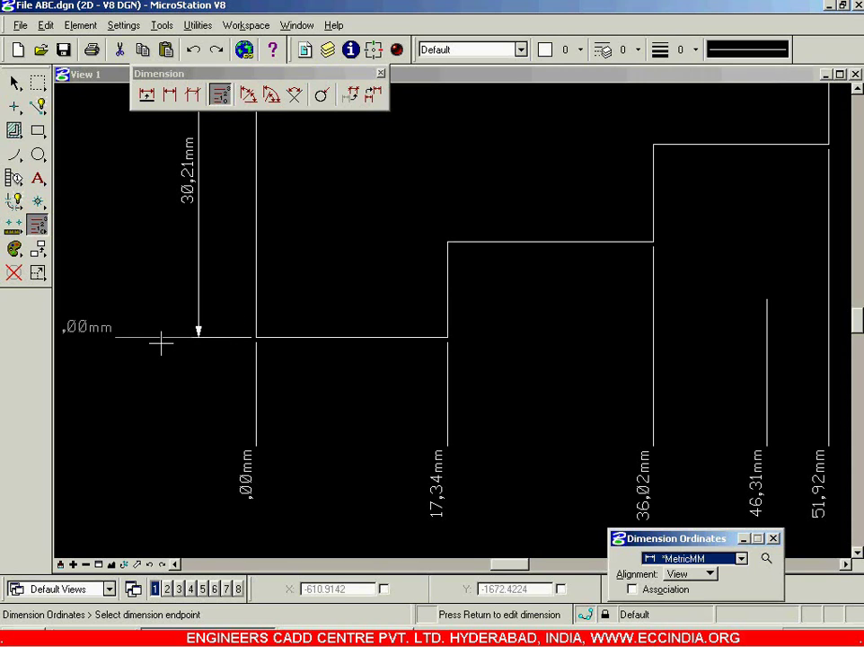
# Add the 8,20 and 17,52 mm step heights and finish the vertical ordinate set
pyautogui.scroll(-3, 229, 304)
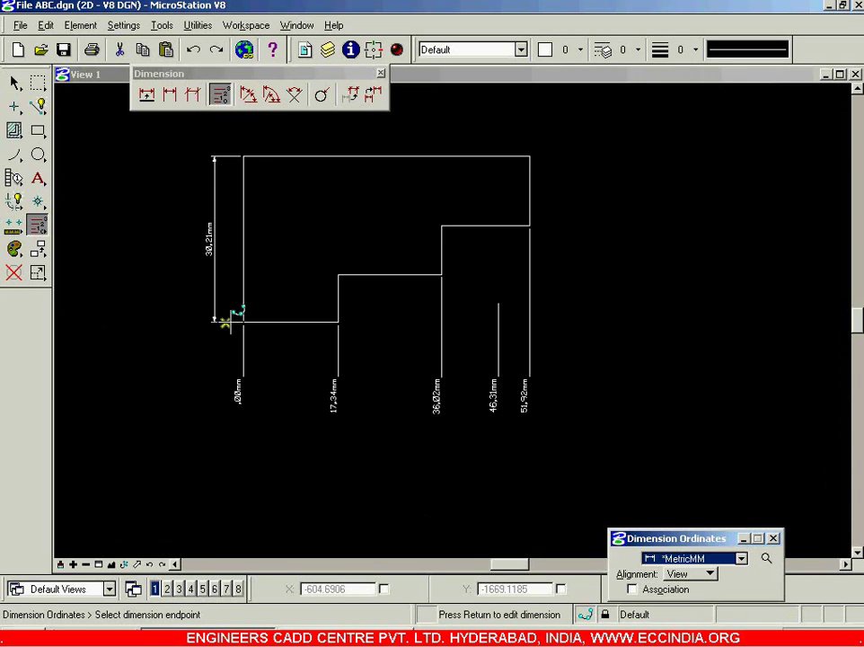
pyautogui.scroll(3, 185, 313)
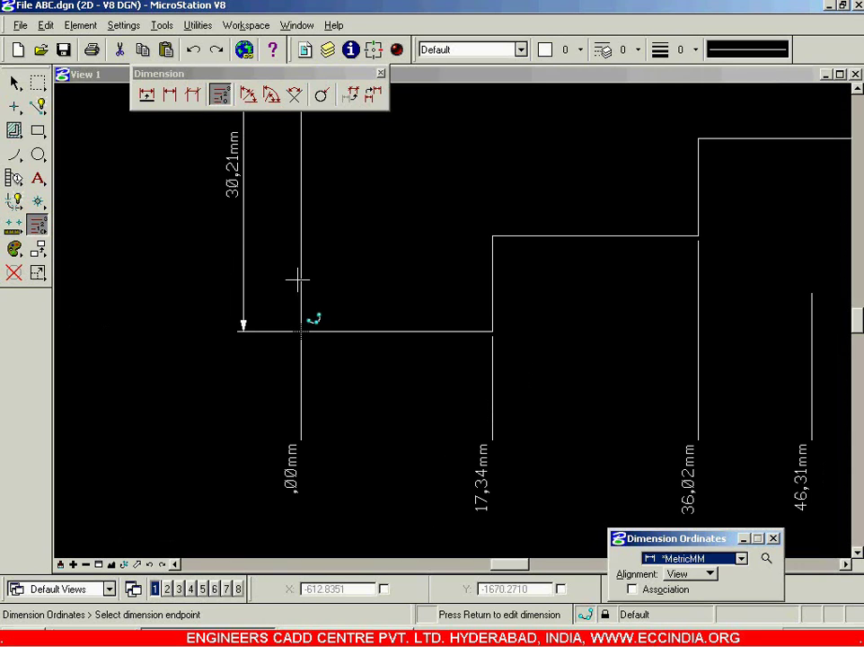
pyautogui.click(336, 242)
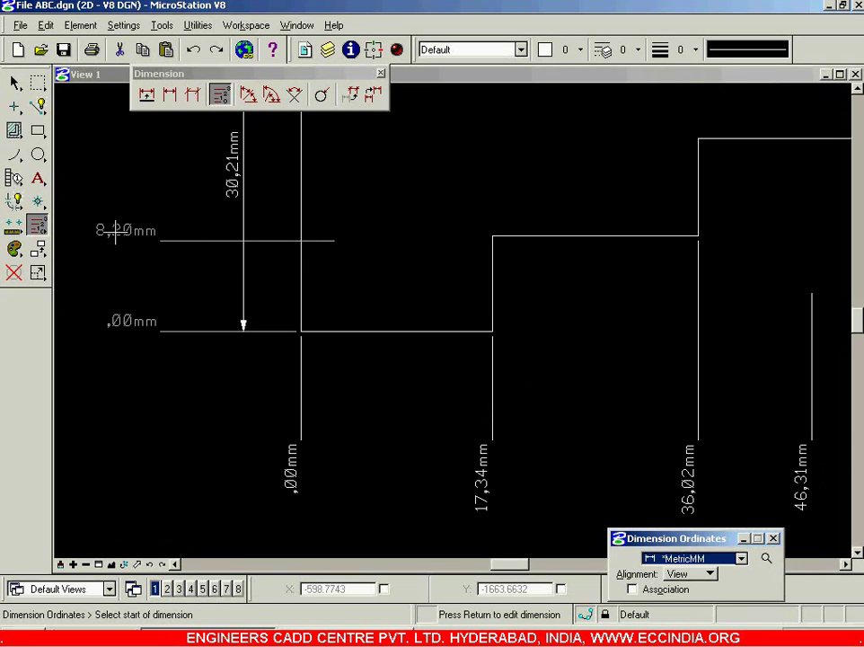
pyautogui.click(699, 138)
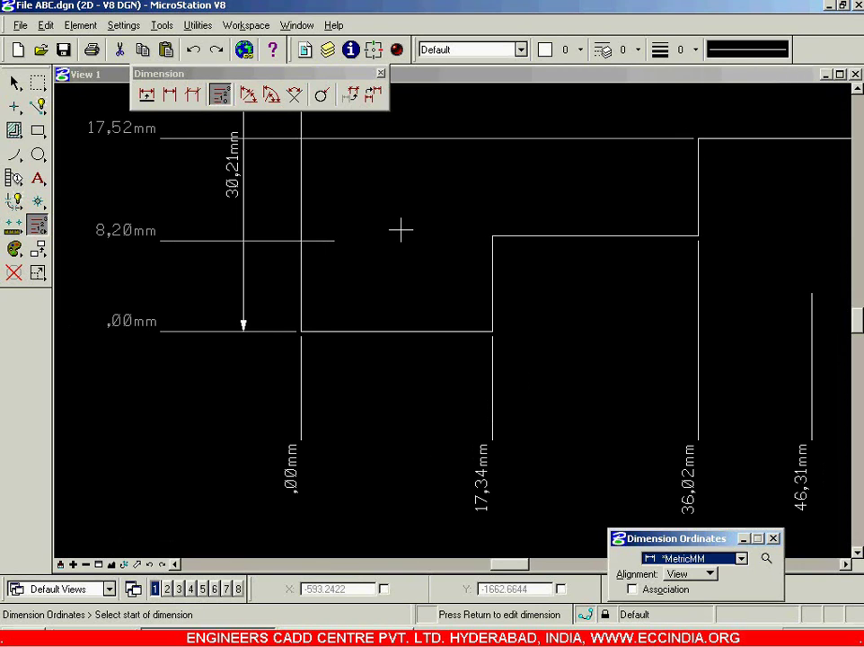
pyautogui.scroll(-2, 400, 231)
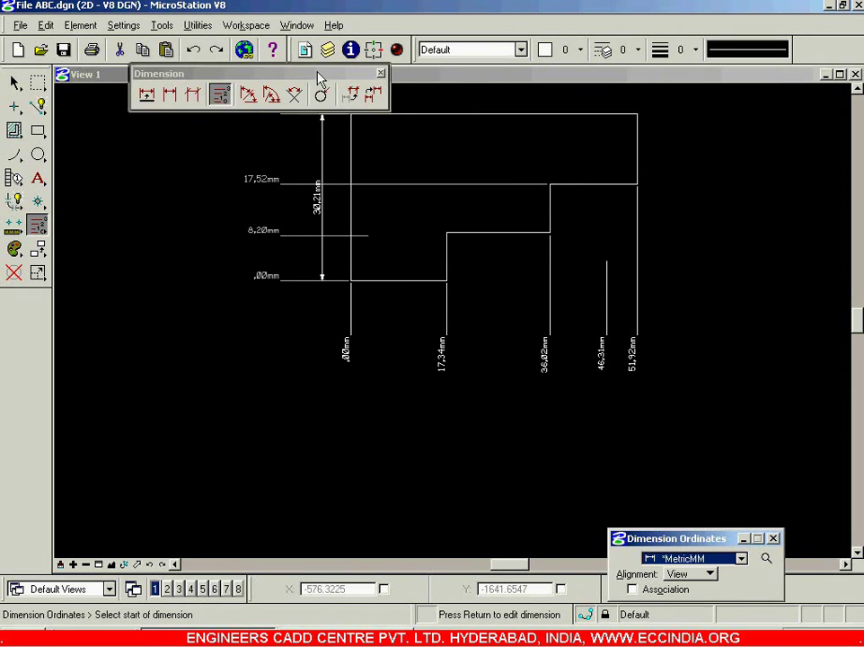
pyautogui.moveTo(319, 79); pyautogui.dragTo(339, 434)
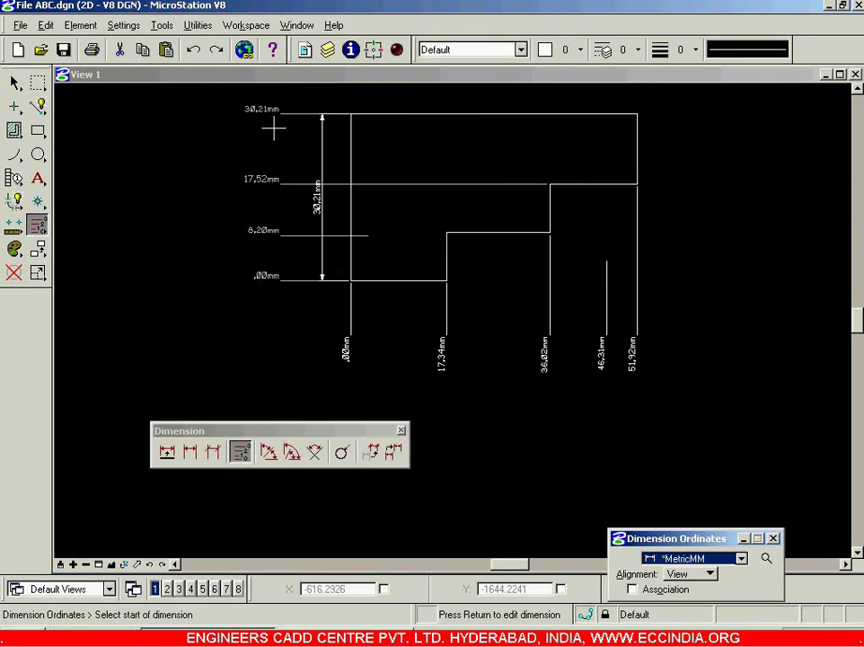
pyautogui.rightClick(234, 143)
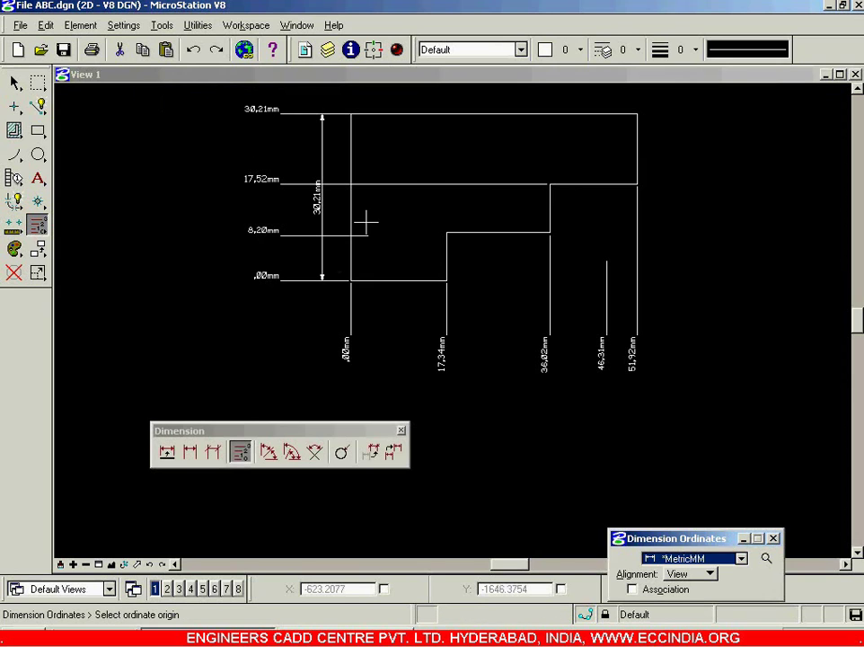
# Move the Dimension toolbox to the top-left and choose Dimension Element
pyautogui.click(14, 82)
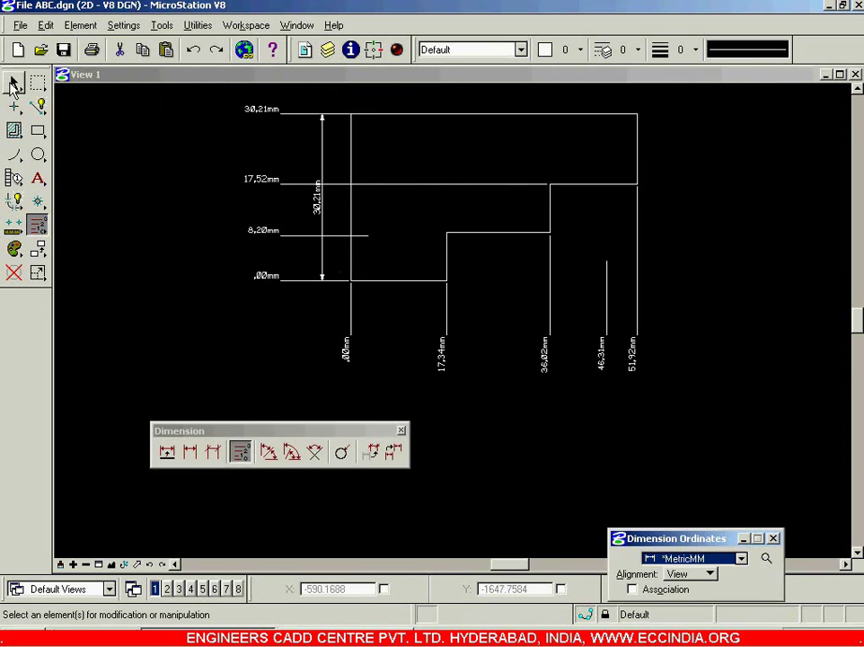
pyautogui.click(14, 83)
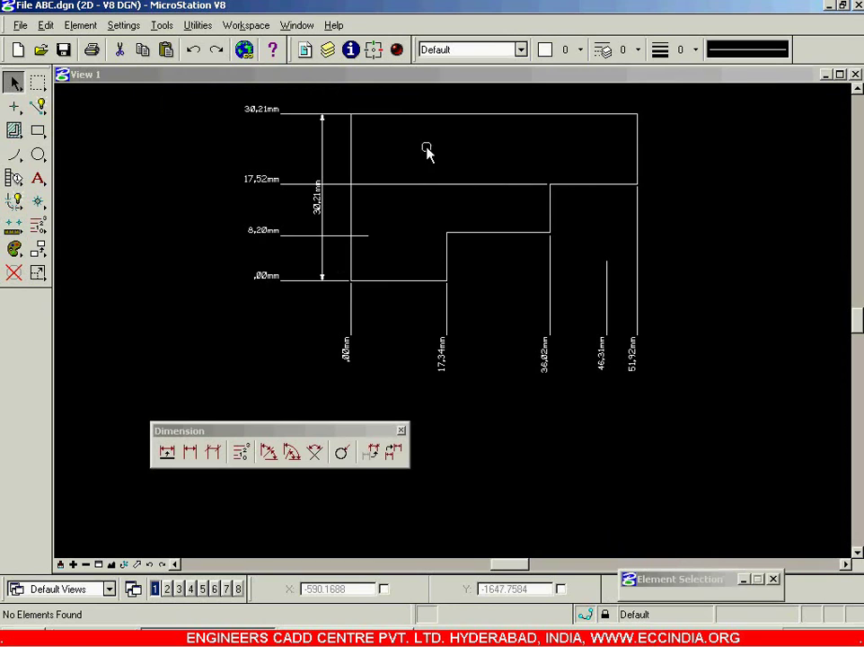
pyautogui.scroll(3, 422, 122)
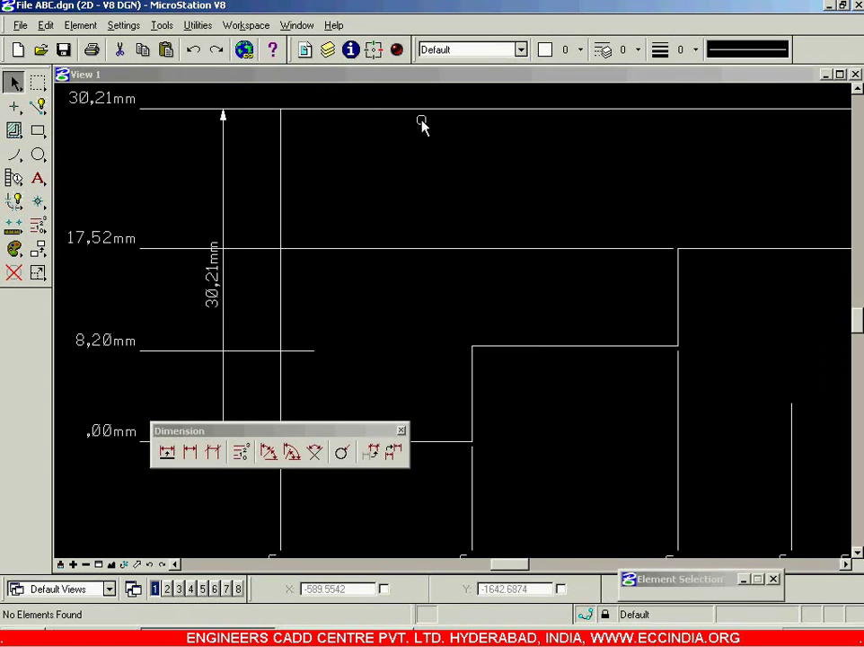
pyautogui.scroll(-3, 422, 126)
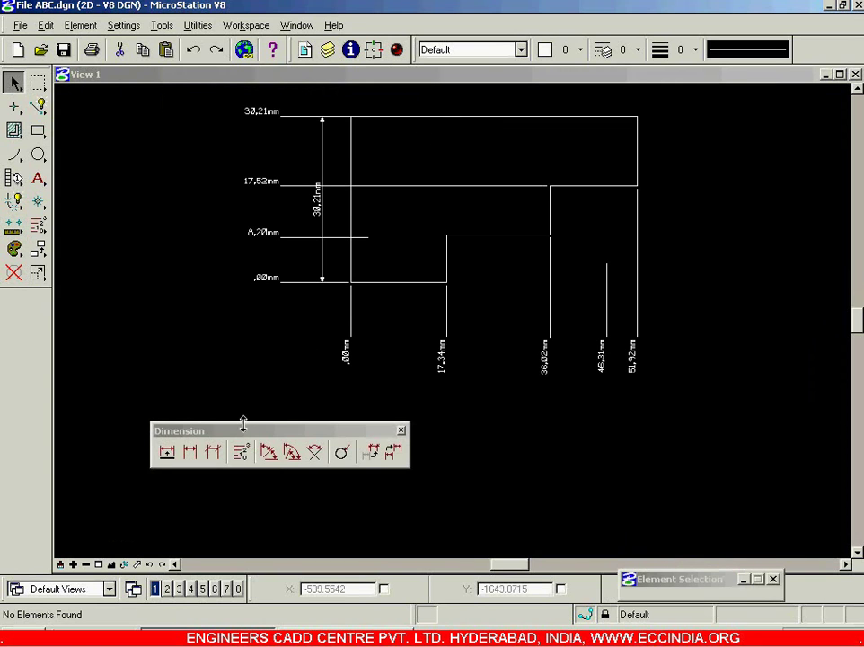
pyautogui.moveTo(205, 328); pyautogui.dragTo(176, 115)
pyautogui.click(100, 123)
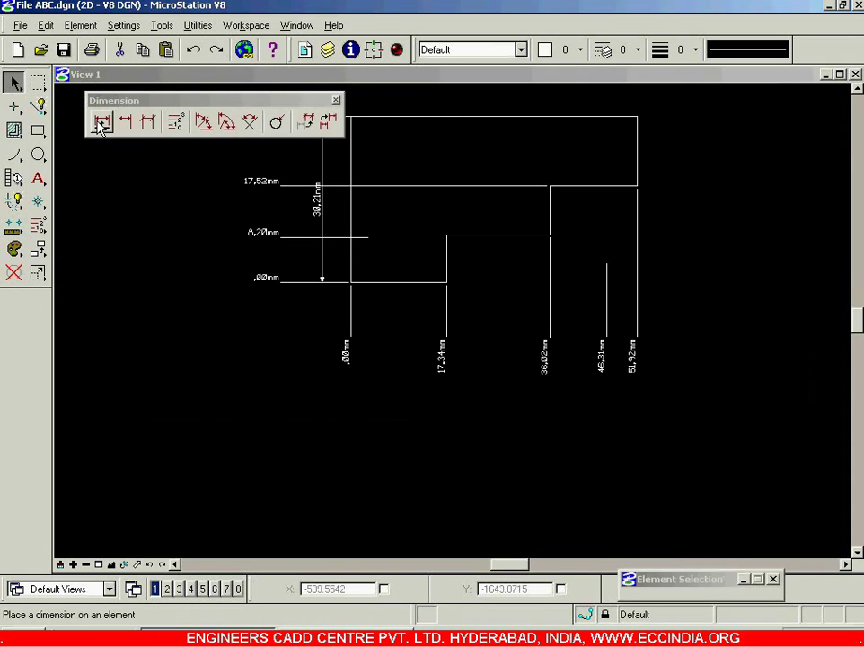
# Dimension the lowest step's line at 17,34 mm, discarding the 18,60 mm middle-step attempt
pyautogui.scroll(3, 411, 299)
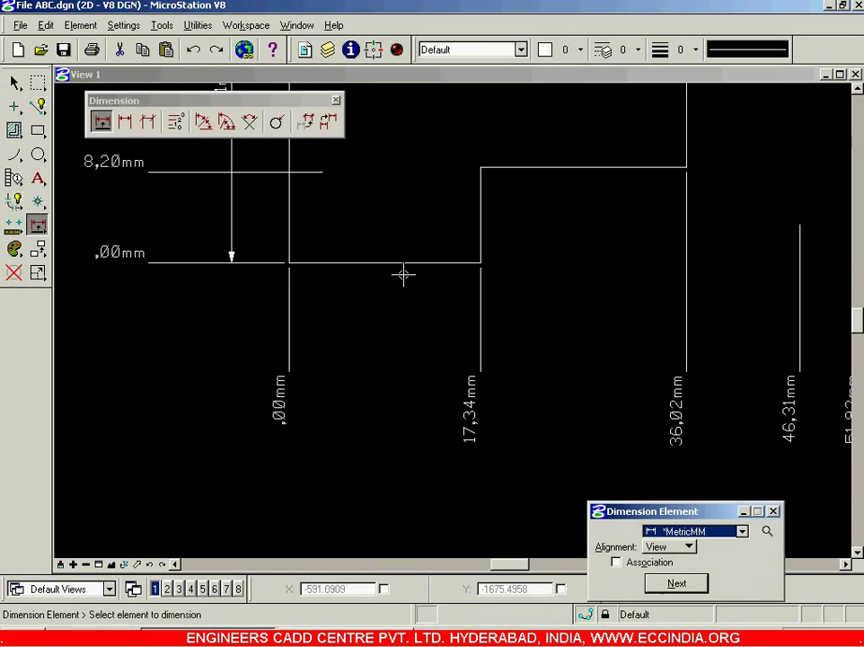
pyautogui.click(403, 264)
pyautogui.click(398, 321)
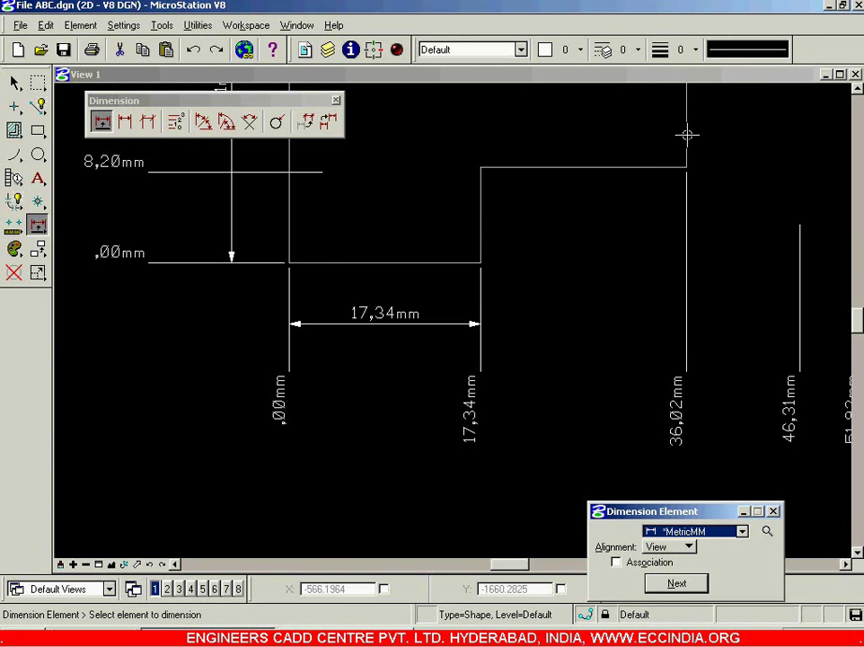
pyautogui.click(582, 167)
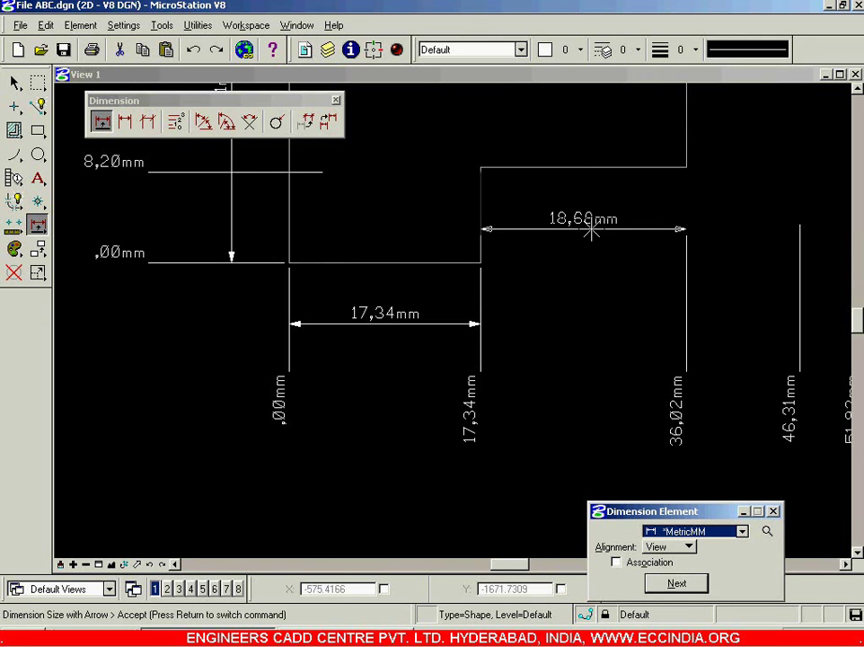
pyautogui.rightClick(581, 239)
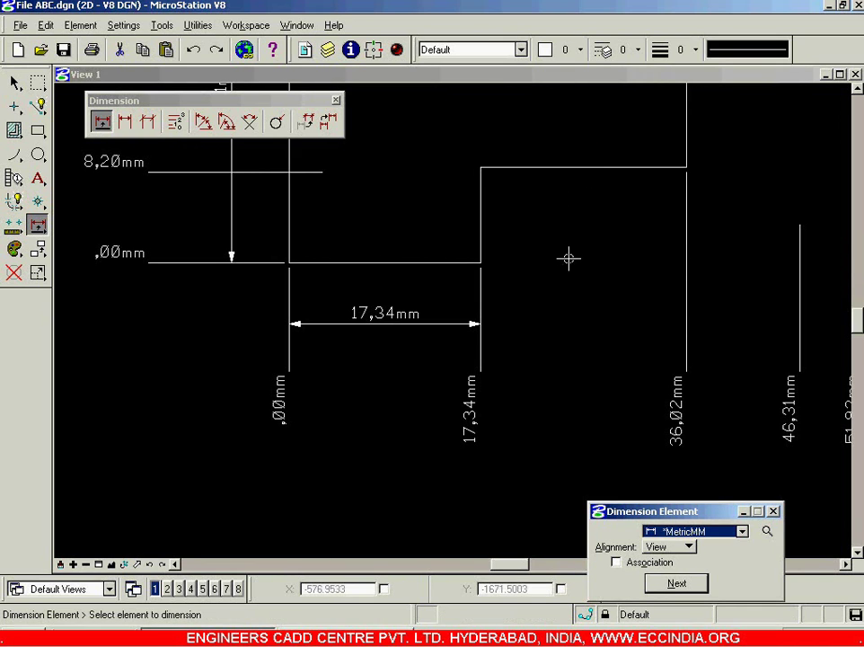
# Place a 36,02 mm size-with-arrows dimension from the left bottom corner to the third step's corner
pyautogui.click(127, 122)
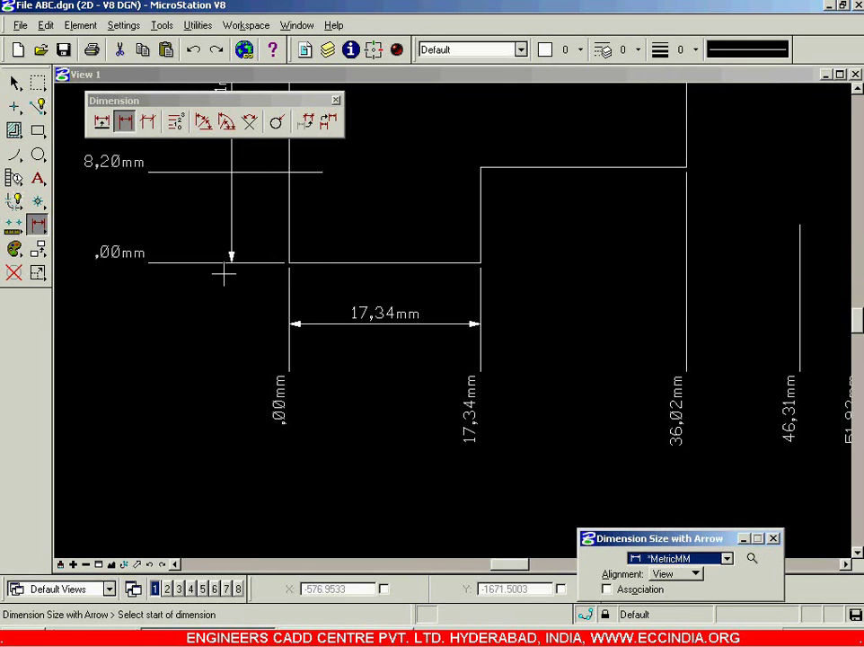
pyautogui.click(289, 262)
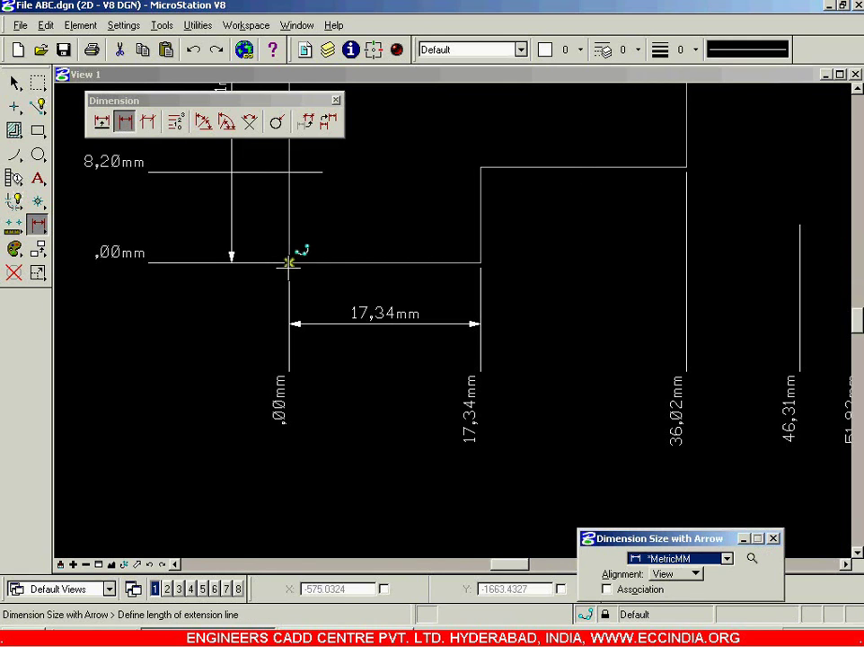
pyautogui.click(288, 501)
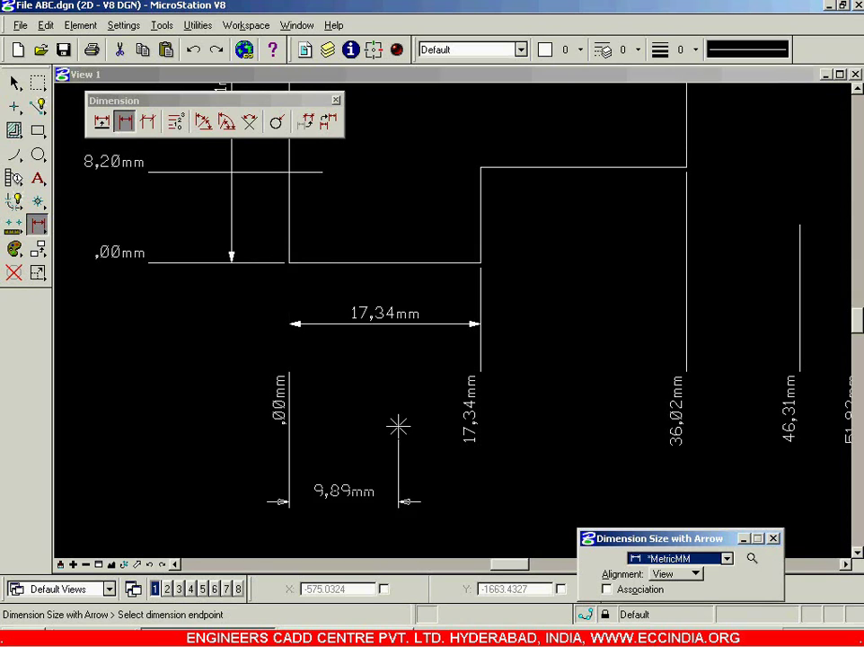
pyautogui.click(687, 166)
pyautogui.rightClick(542, 413)
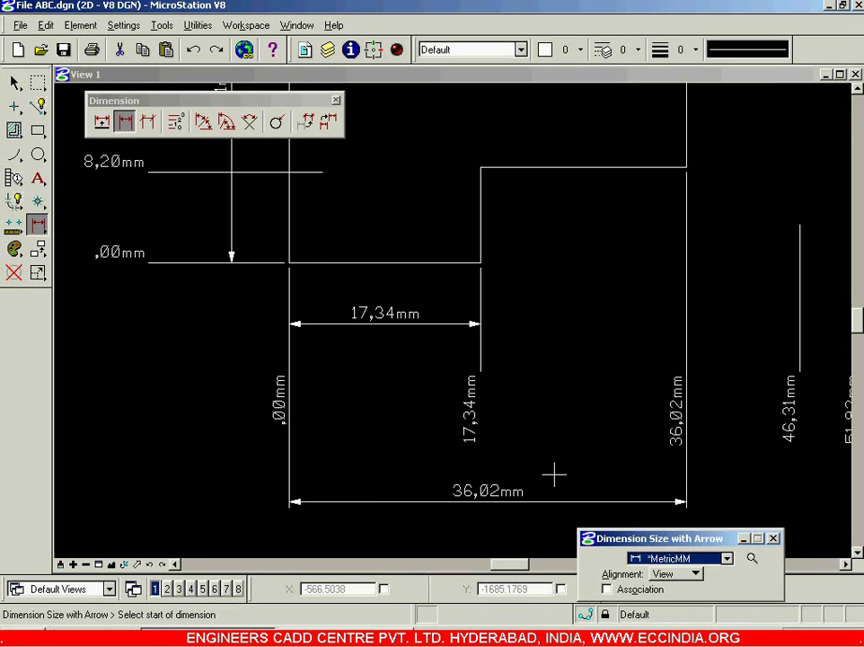
# Place ordinates ,00, 7,42, 13,18 and 22,24 mm across the profile's upper steps
pyautogui.click(175, 123)
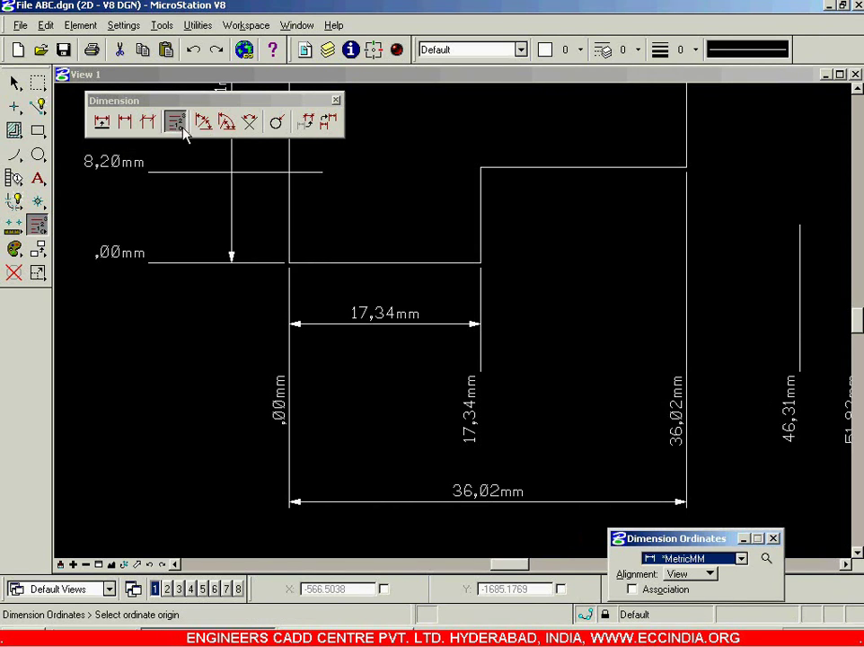
pyautogui.scroll(-2, 293, 247)
pyautogui.scroll(2, 390, 217)
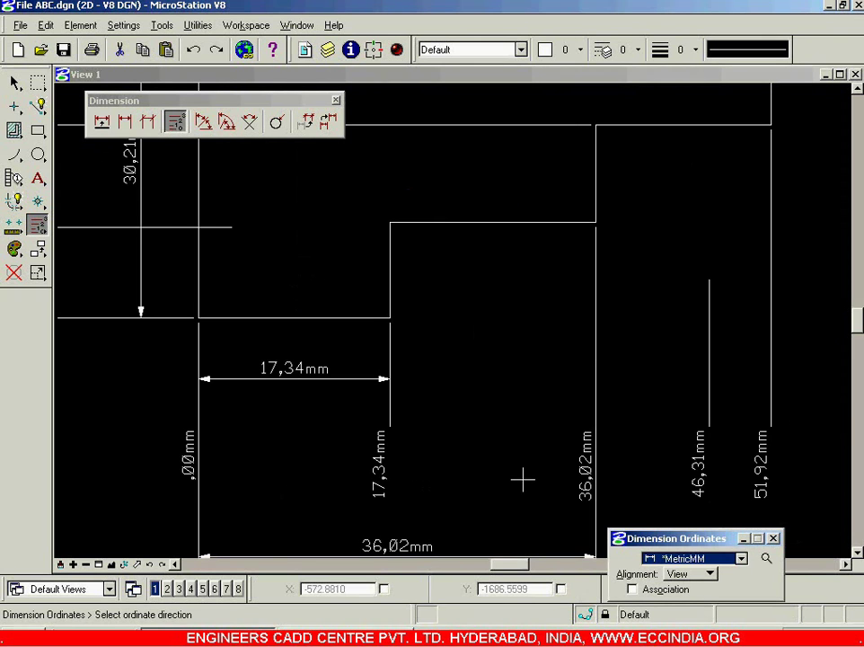
pyautogui.click(595, 221)
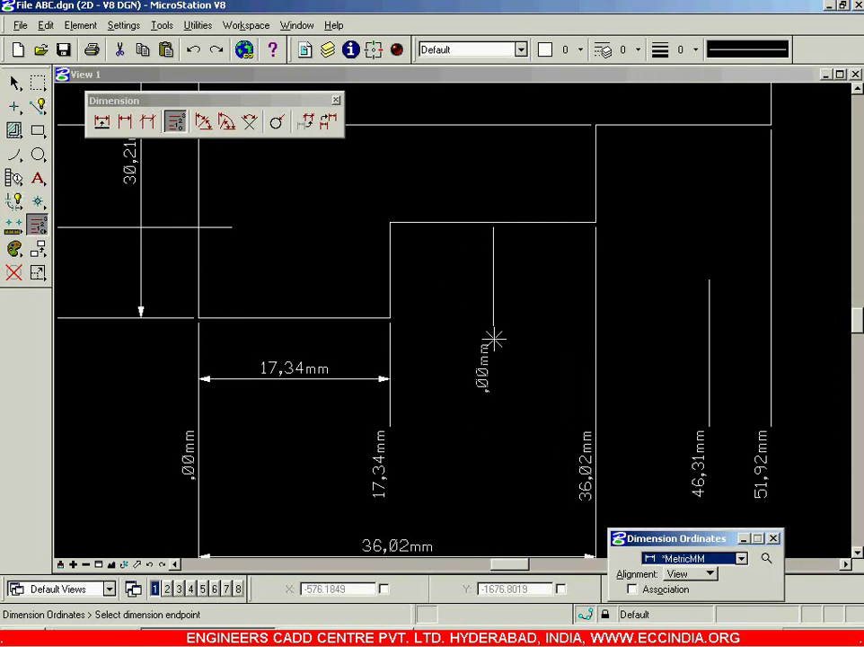
pyautogui.click(494, 343)
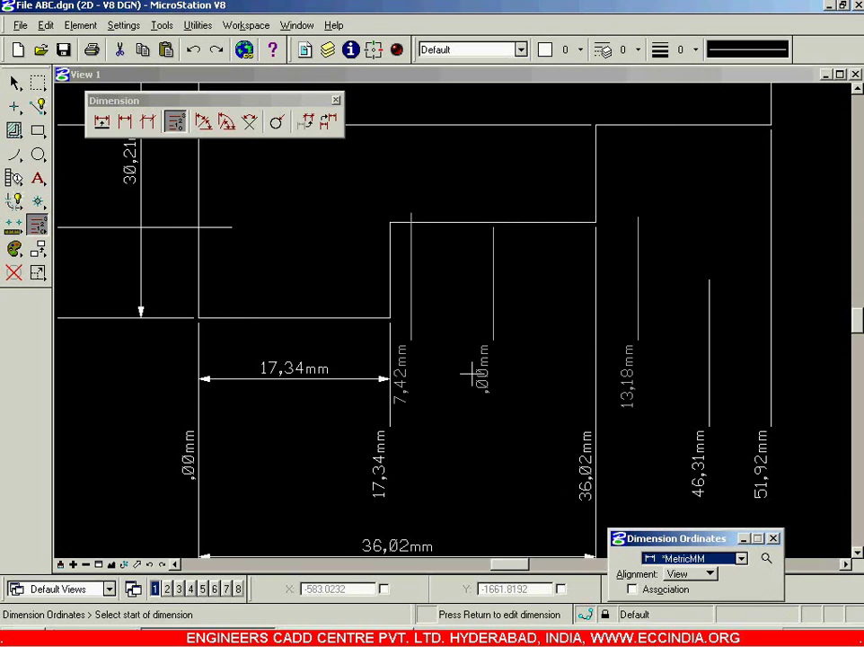
pyautogui.click(736, 209)
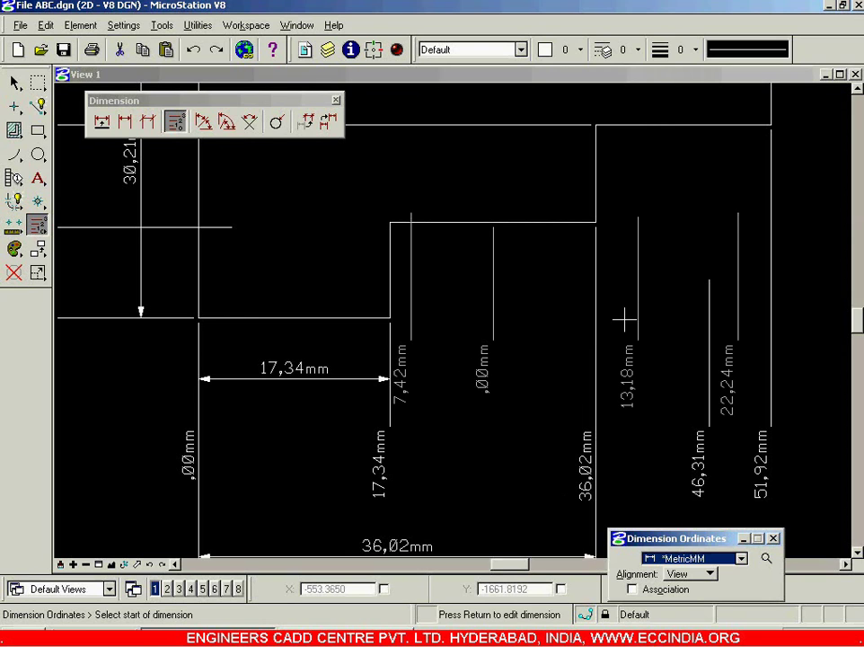
pyautogui.rightClick(751, 227)
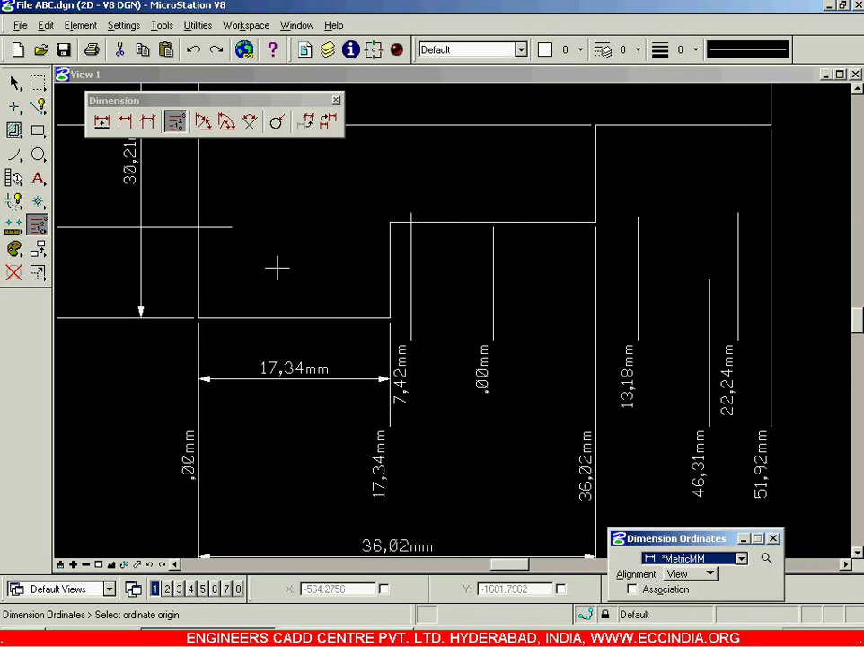
# Undo the latest ordinates, the 36,02 mm dimension and the vertical ordinate set
pyautogui.rightClick(274, 225)
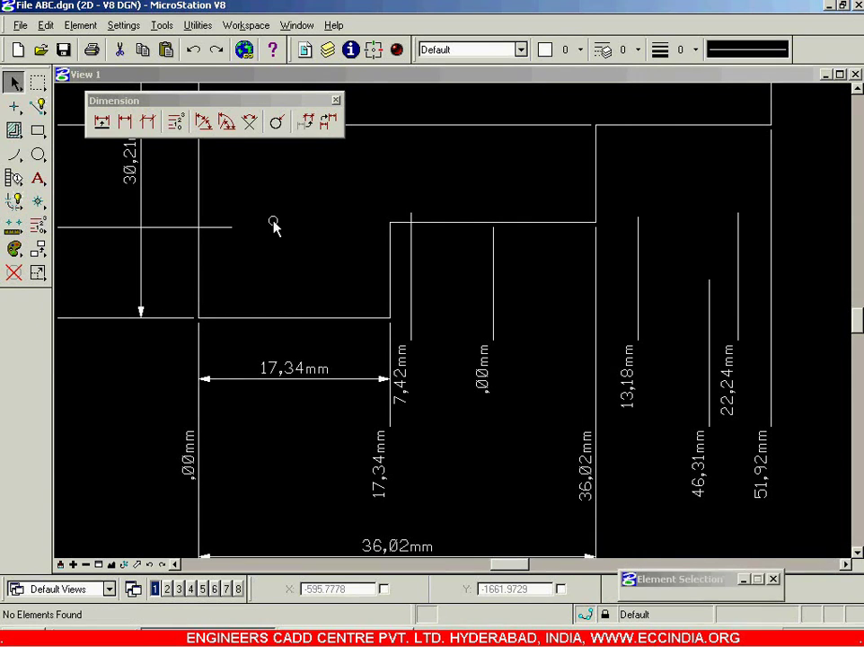
pyautogui.hotkey('ctrl', 'z')
pyautogui.hotkey('ctrl', 'z')
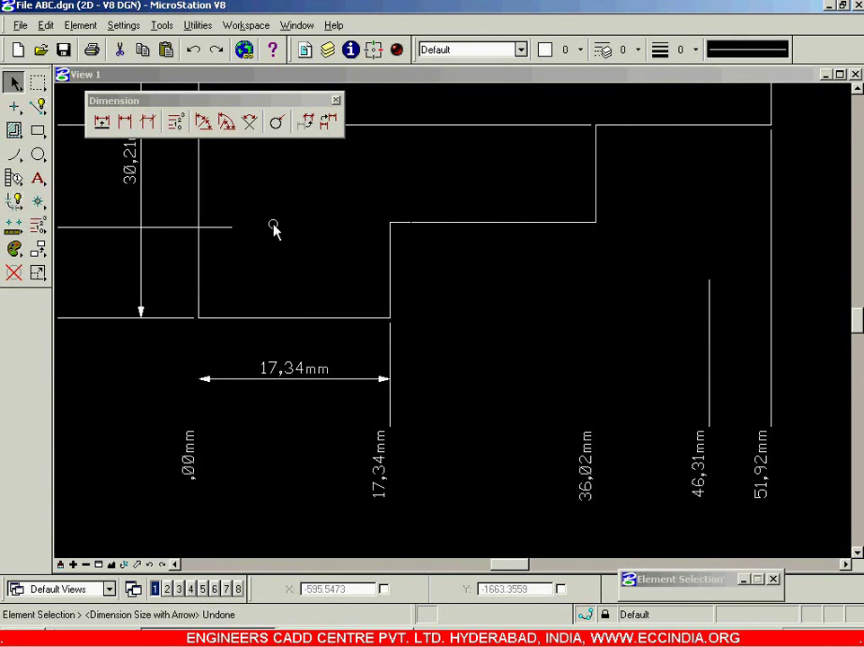
pyautogui.hotkey('ctrl', 'z')
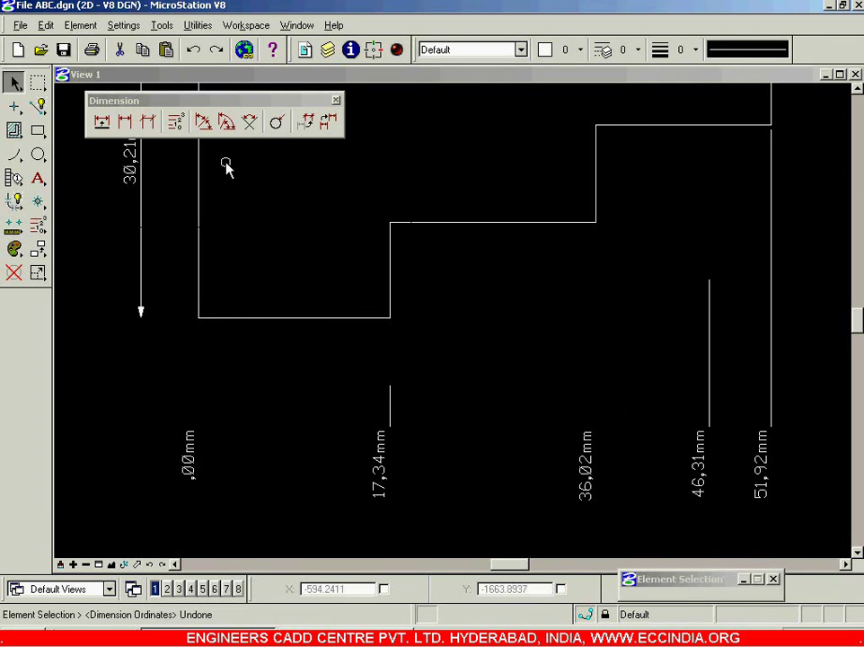
pyautogui.click(202, 124)
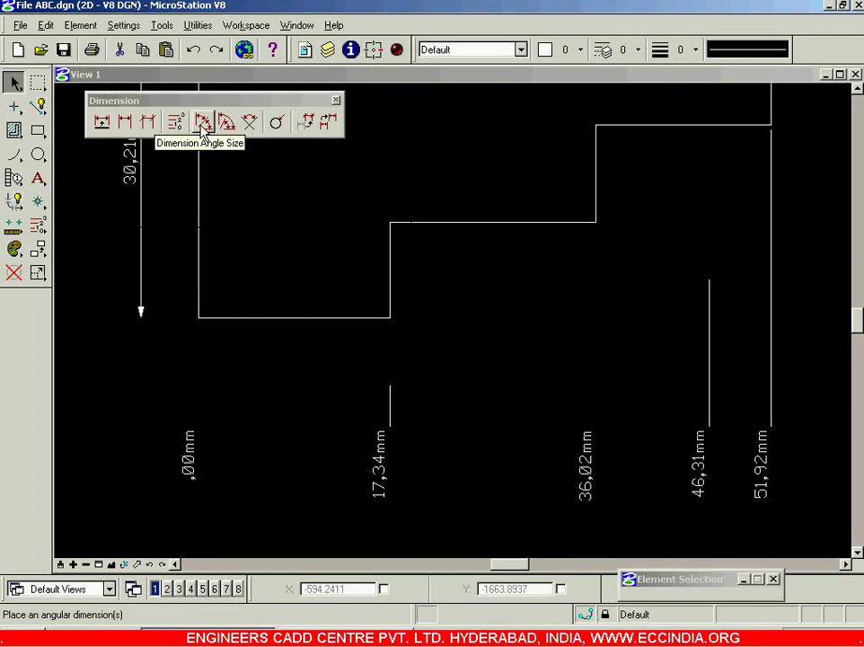
pyautogui.hotkey('ctrl', 'z')
pyautogui.scroll(-1, 282, 259)
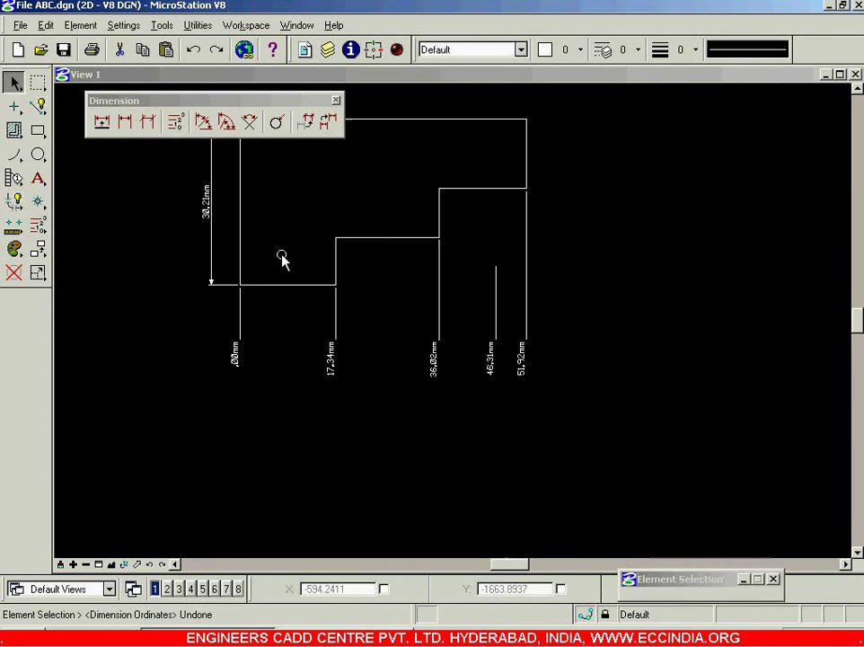
pyautogui.scroll(-1, 566, 422)
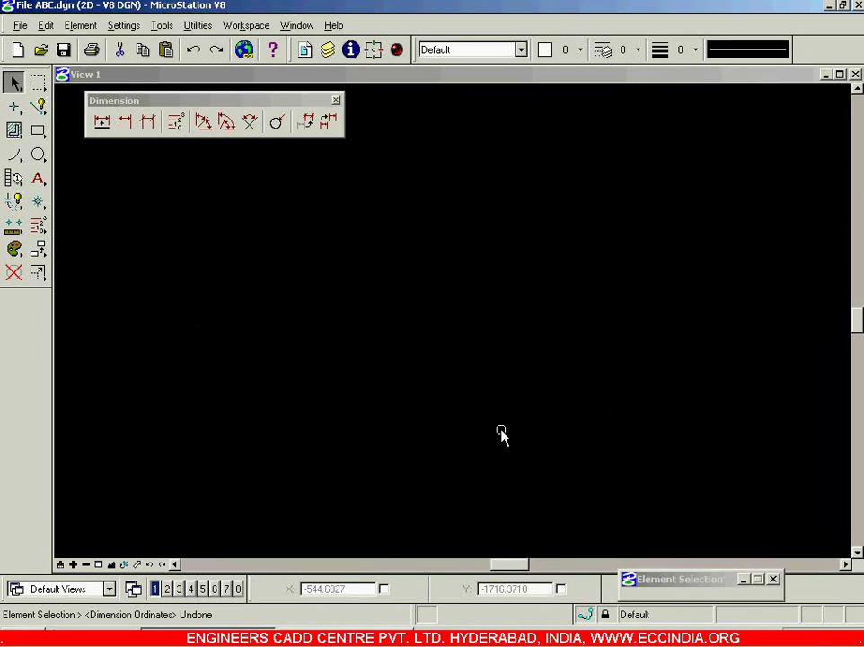
# Draw a horizontal SmartLine to the common vertex and a line angled up to the right
pyautogui.click(38, 105)
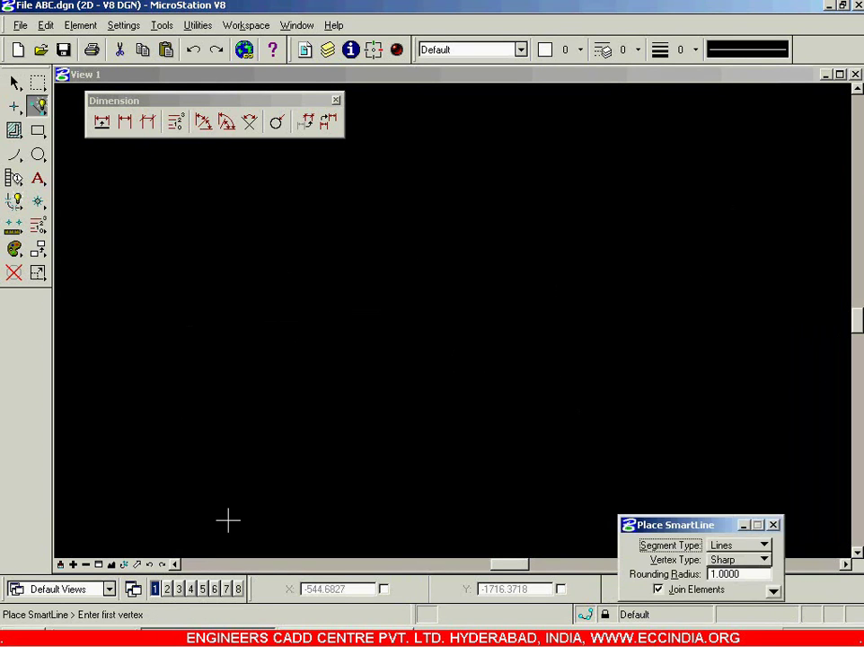
pyautogui.click(557, 502)
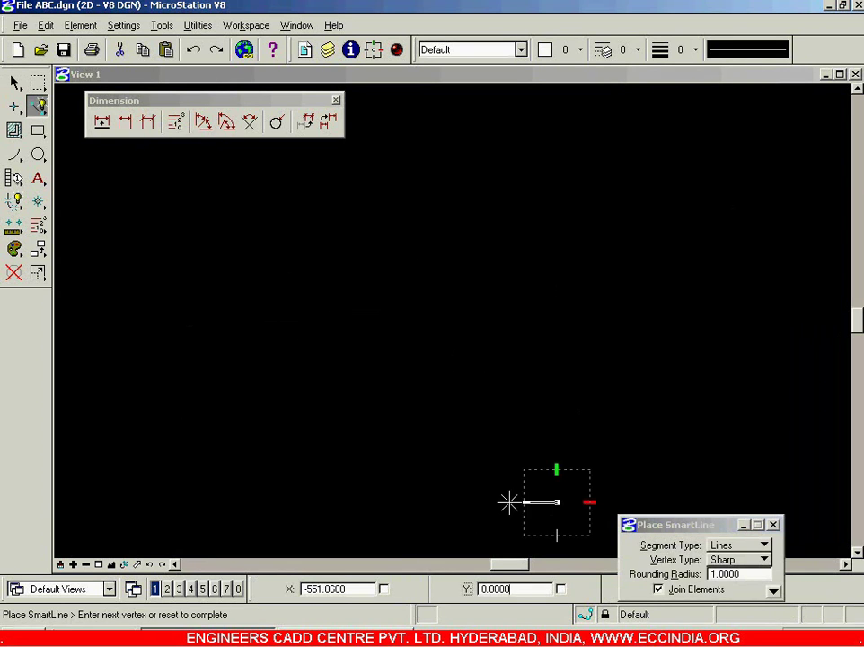
pyautogui.click(165, 505)
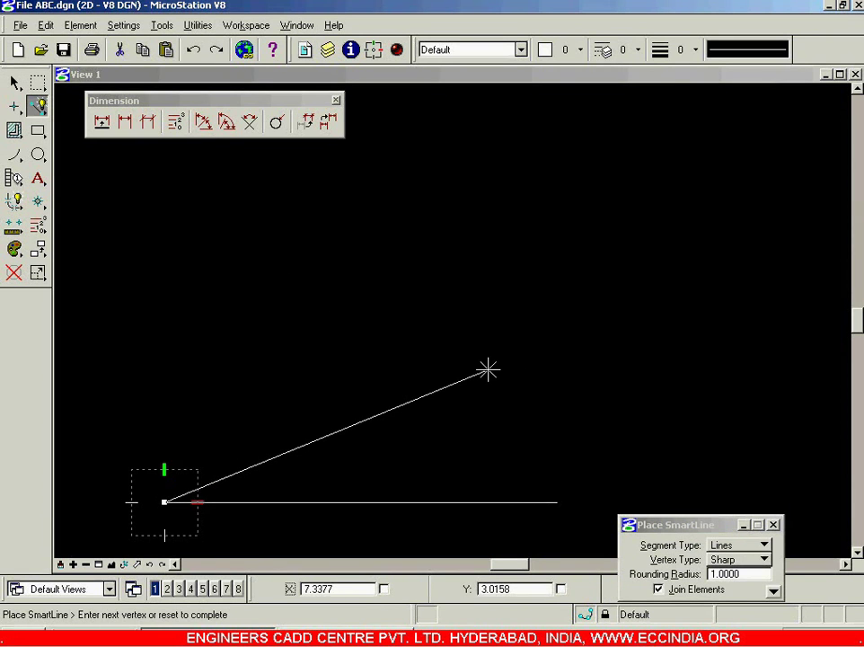
pyautogui.click(500, 366)
pyautogui.rightClick(469, 353)
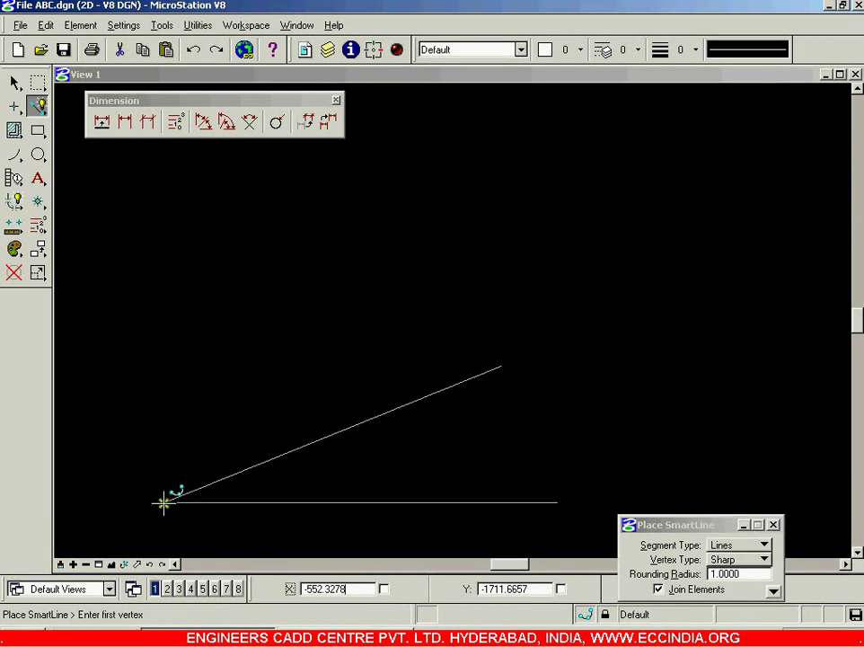
# Add two more lines from the common vertex, the last one almost vertical
pyautogui.click(164, 501)
pyautogui.click(339, 273)
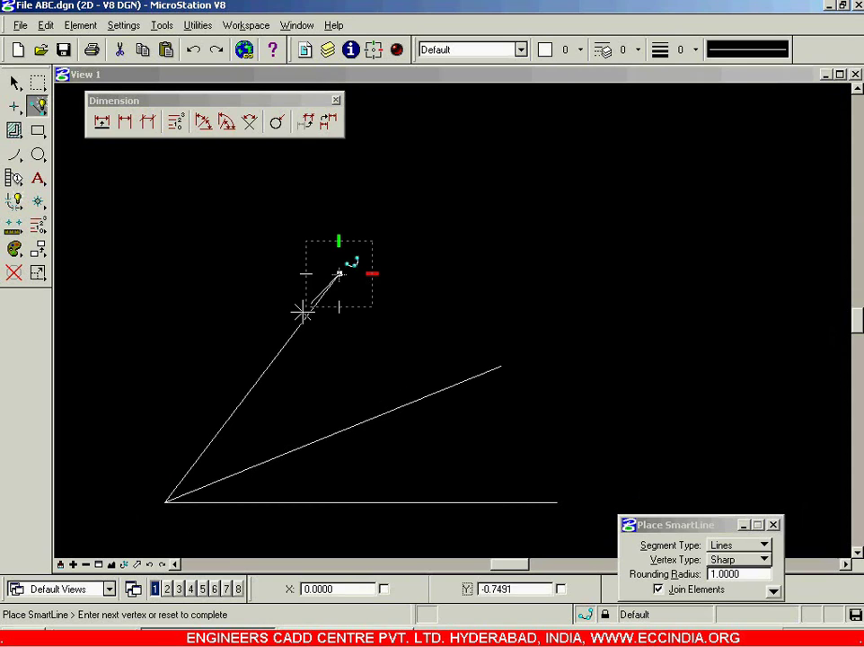
pyautogui.rightClick(224, 357)
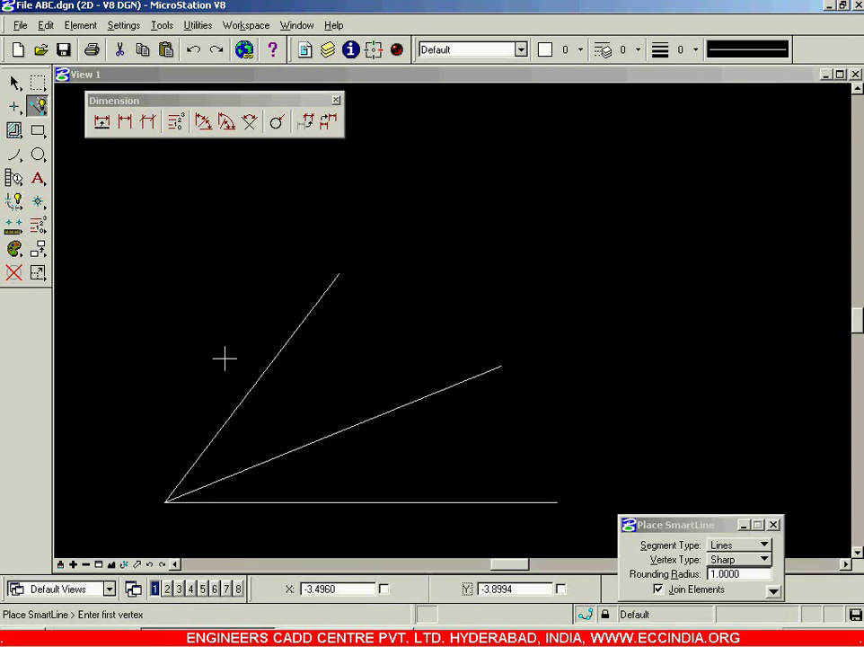
pyautogui.click(165, 501)
pyautogui.click(184, 216)
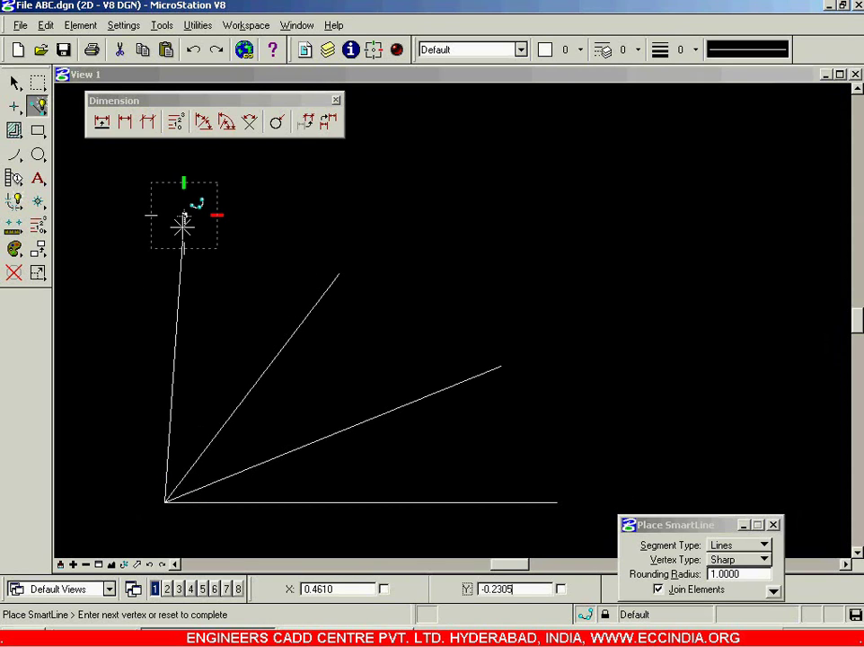
pyautogui.rightClick(181, 319)
pyautogui.click(204, 123)
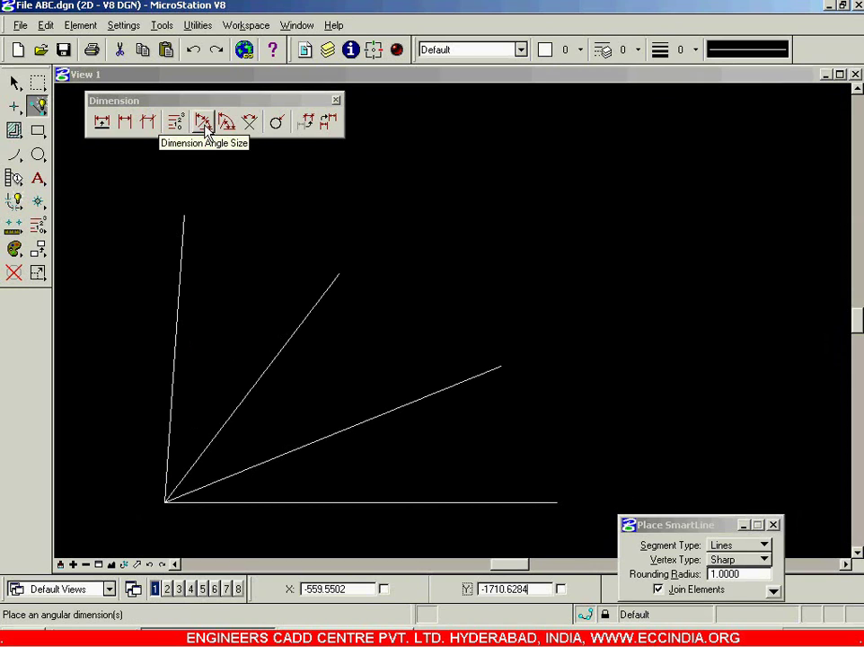
# Trial an angle size dimension from the horizontal line around the common vertex, then abandon it
pyautogui.click(204, 124)
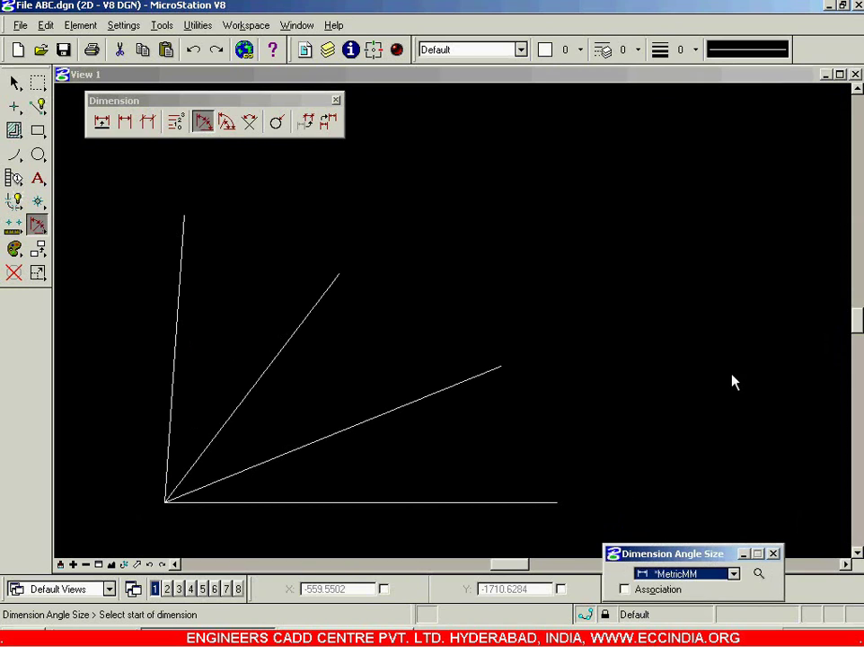
pyautogui.moveTo(705, 326); pyautogui.dragTo(705, 325)
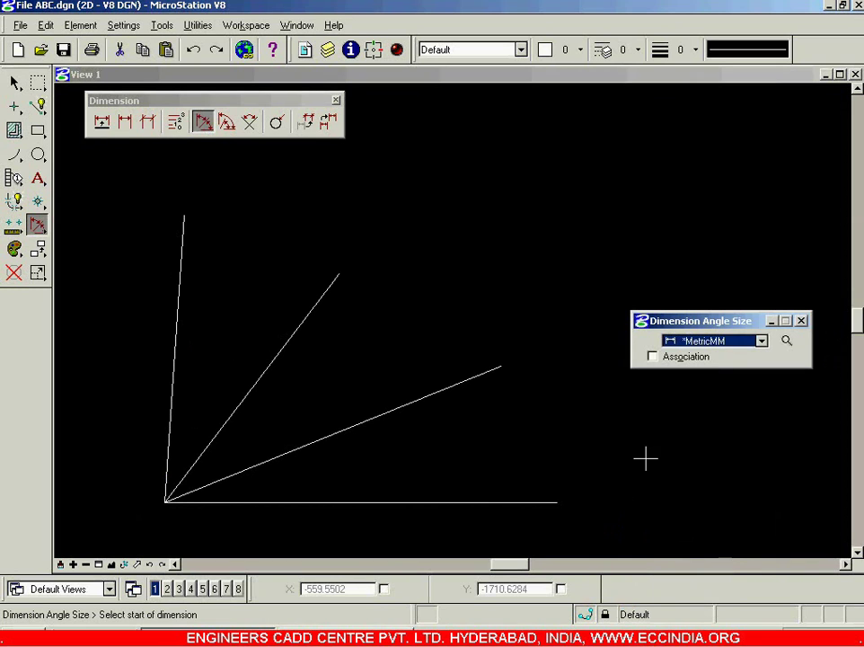
pyautogui.click(557, 501)
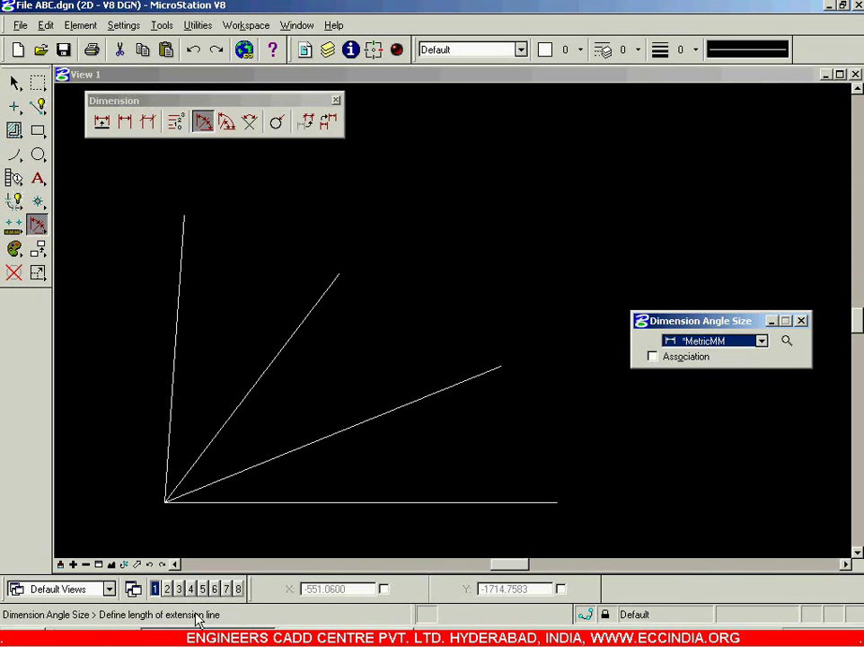
pyautogui.click(700, 490)
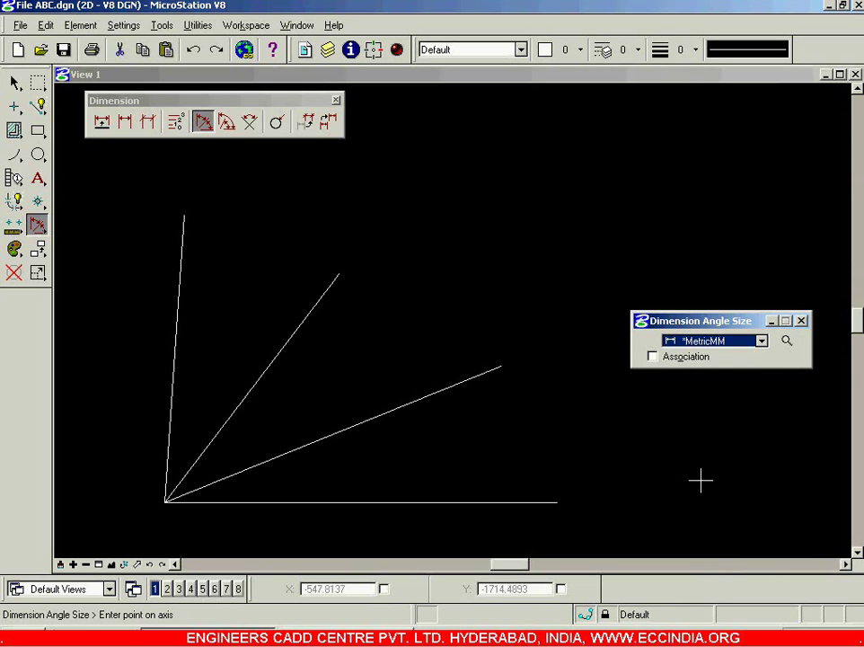
pyautogui.click(164, 503)
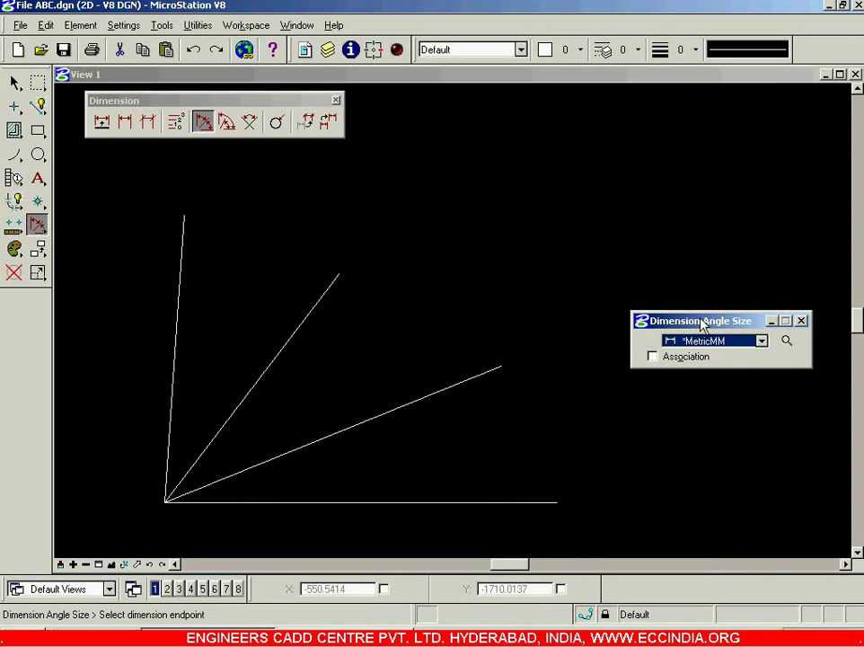
pyautogui.moveTo(739, 130); pyautogui.dragTo(740, 123)
pyautogui.scroll(-3, 629, 293)
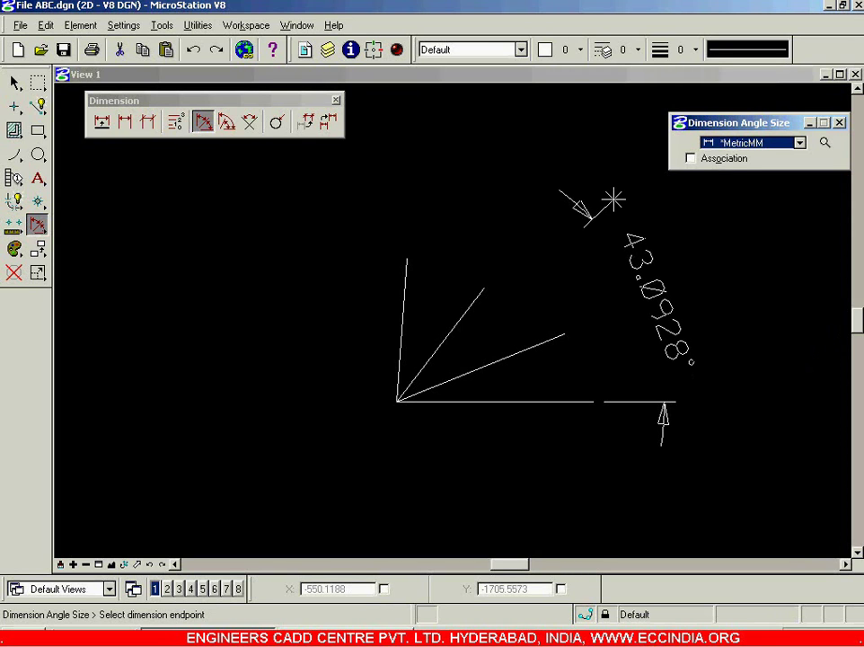
pyautogui.rightClick(612, 199)
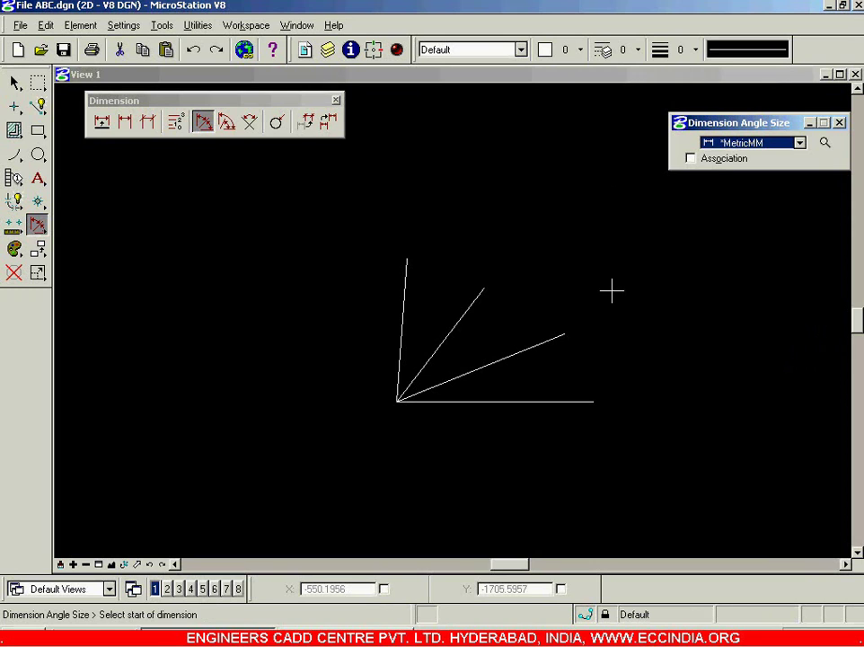
# Set both unit Accuracy and Angle Accuracy to 0.12 in the dimension settings
pyautogui.click(824, 141)
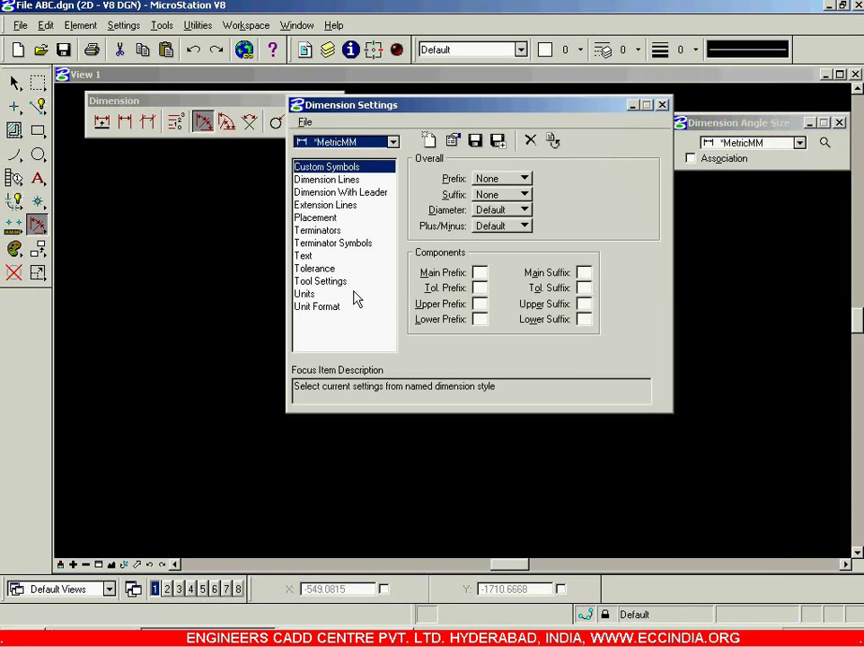
pyautogui.click(380, 292)
pyautogui.click(520, 241)
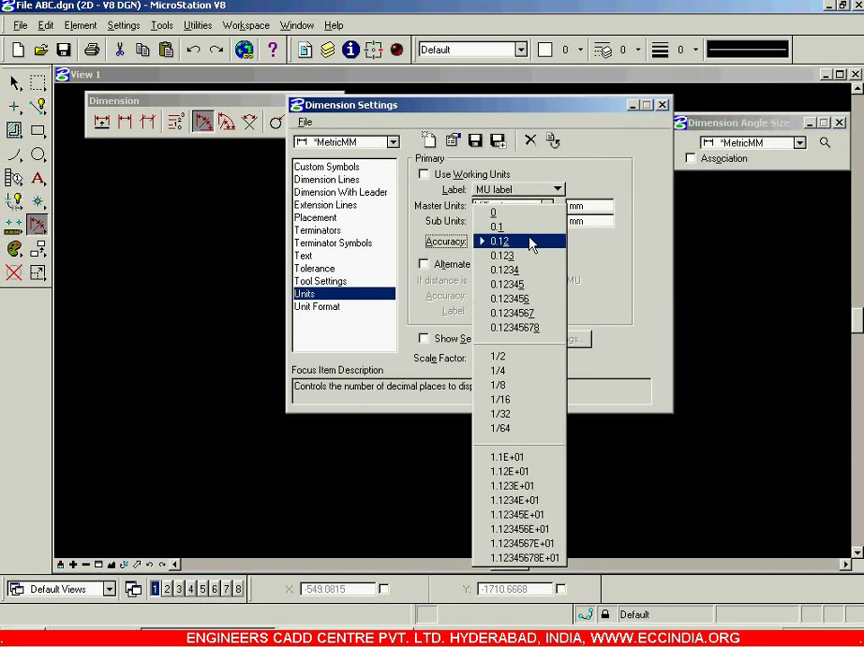
pyautogui.click(533, 243)
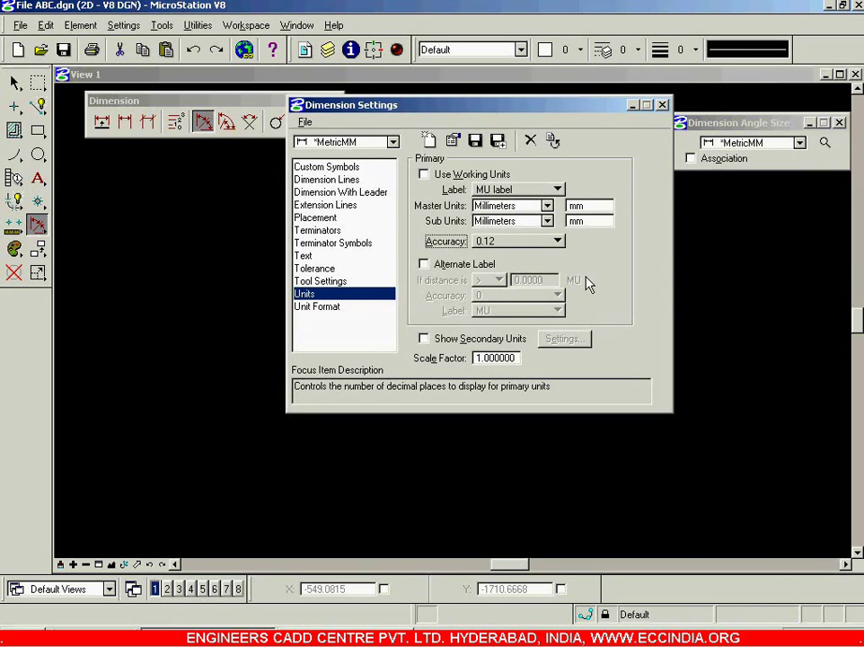
pyautogui.click(349, 308)
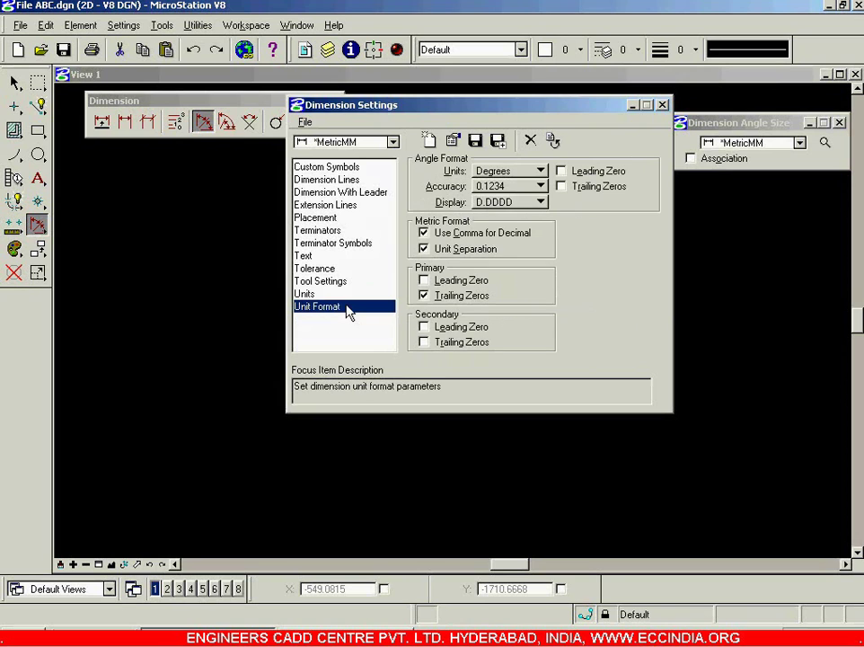
pyautogui.click(540, 186)
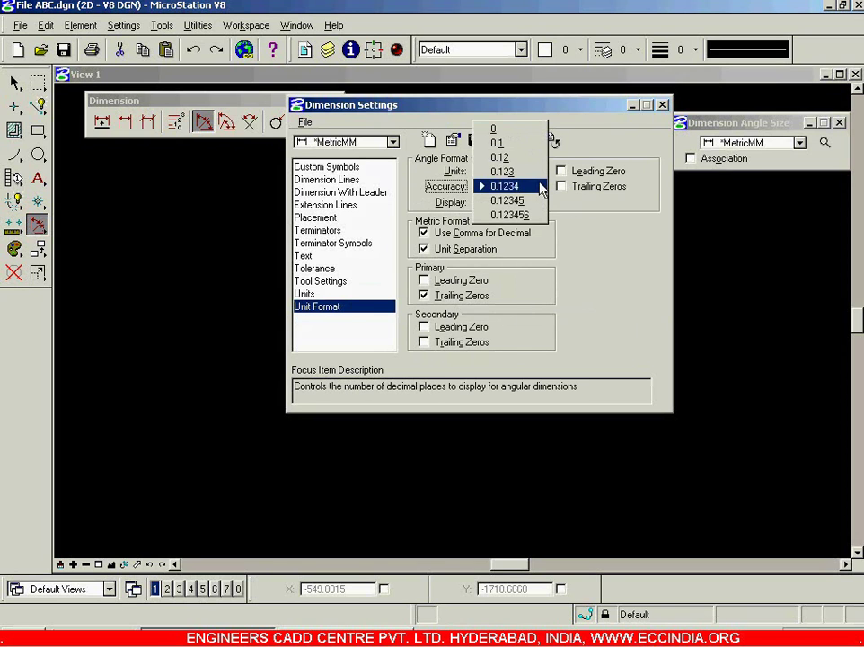
pyautogui.click(531, 158)
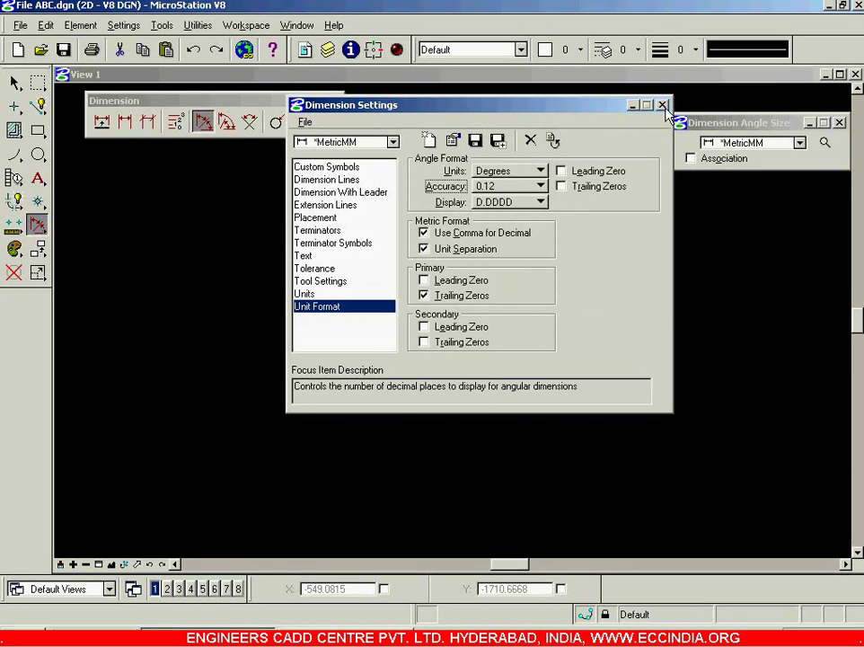
pyautogui.click(663, 105)
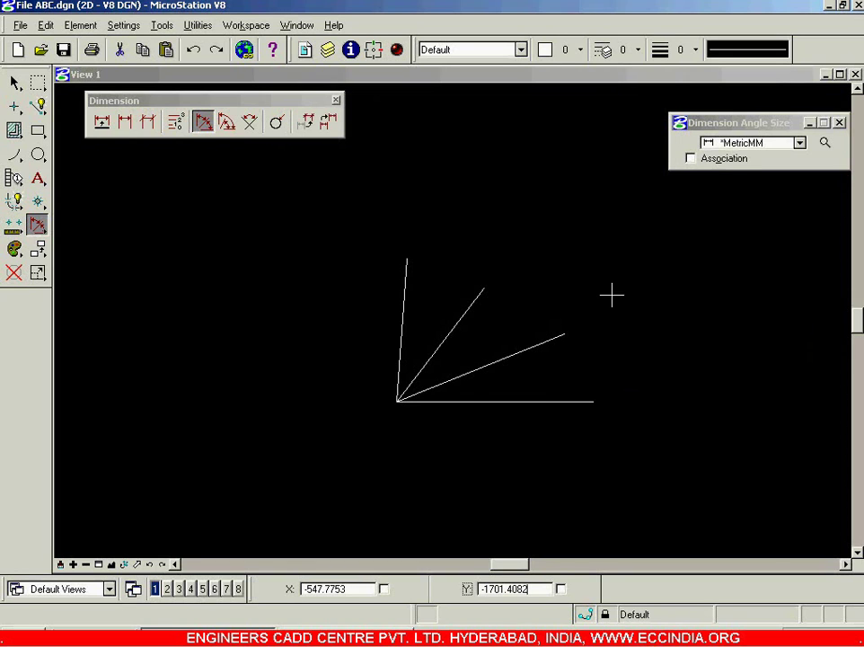
# Start an angle size dimension at the horizontal line's end, with its vertex at the common point
pyautogui.scroll(2, 597, 411)
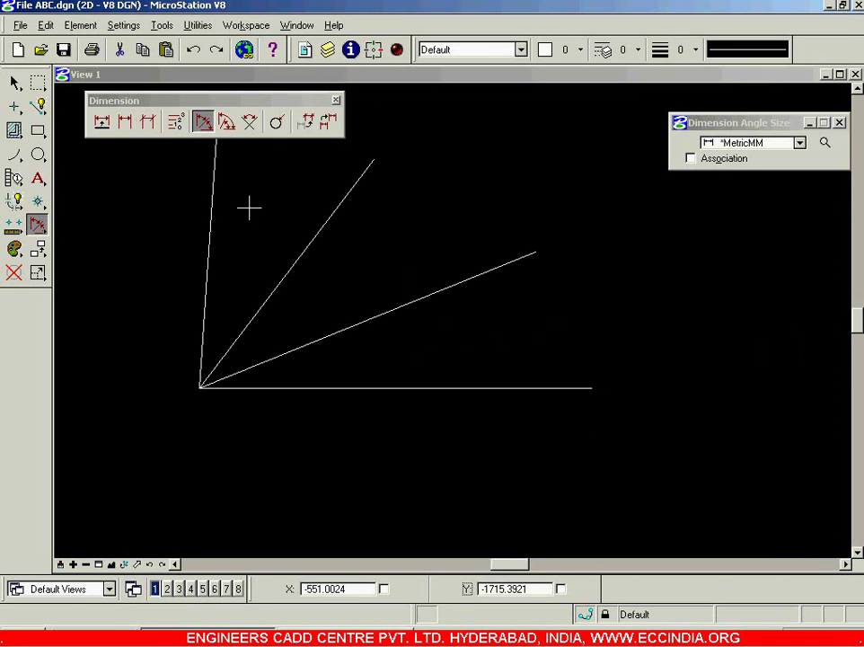
pyautogui.click(15, 82)
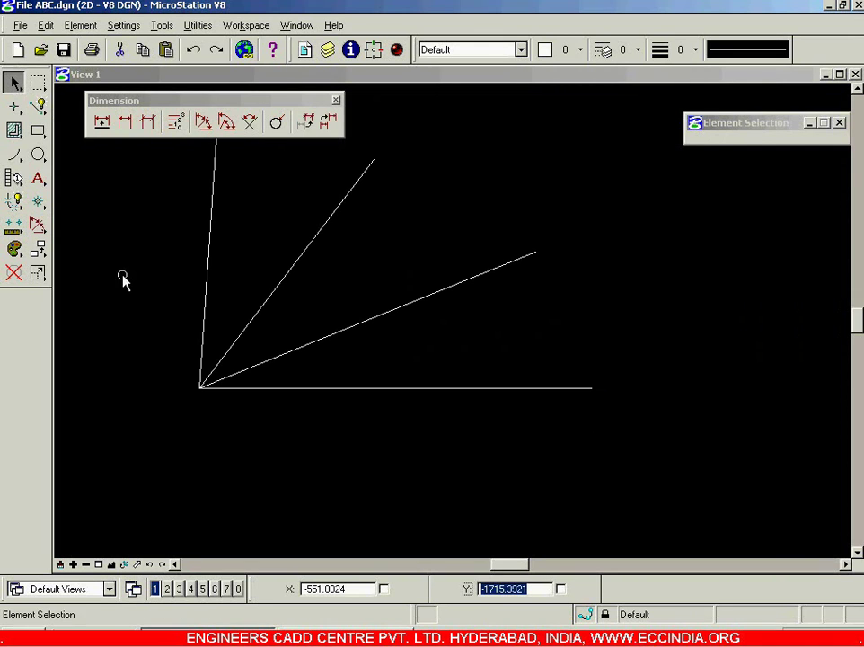
pyautogui.click(203, 121)
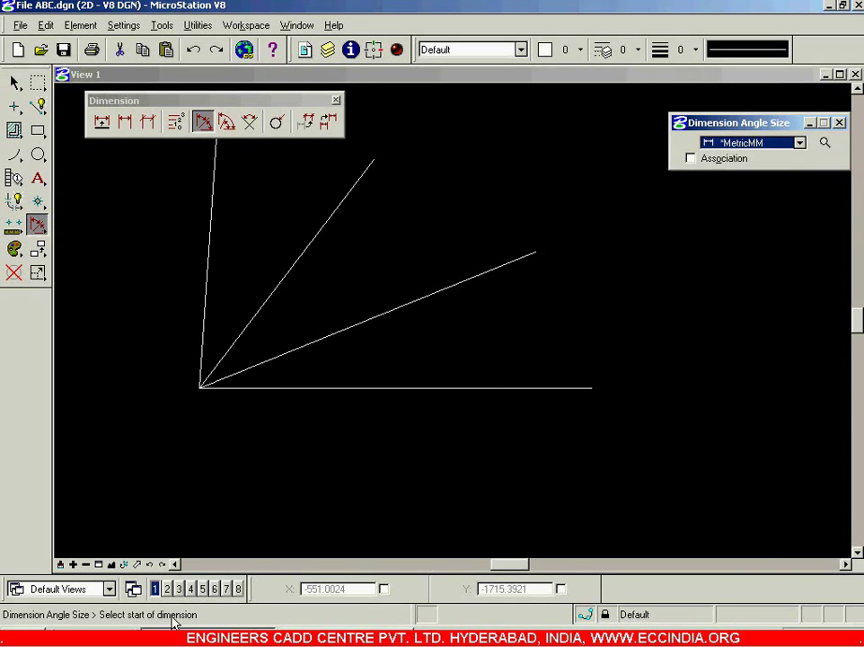
pyautogui.click(592, 388)
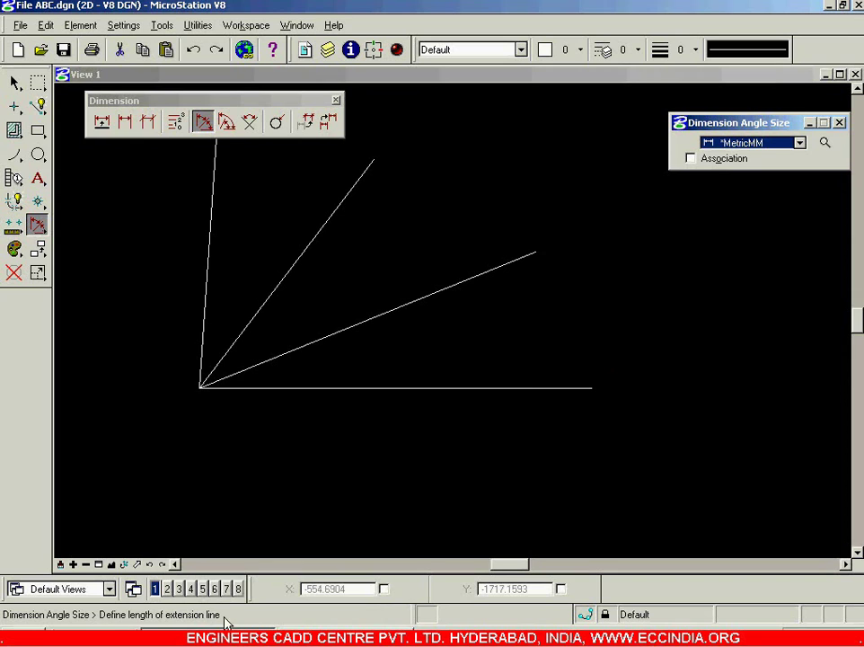
pyautogui.click(741, 391)
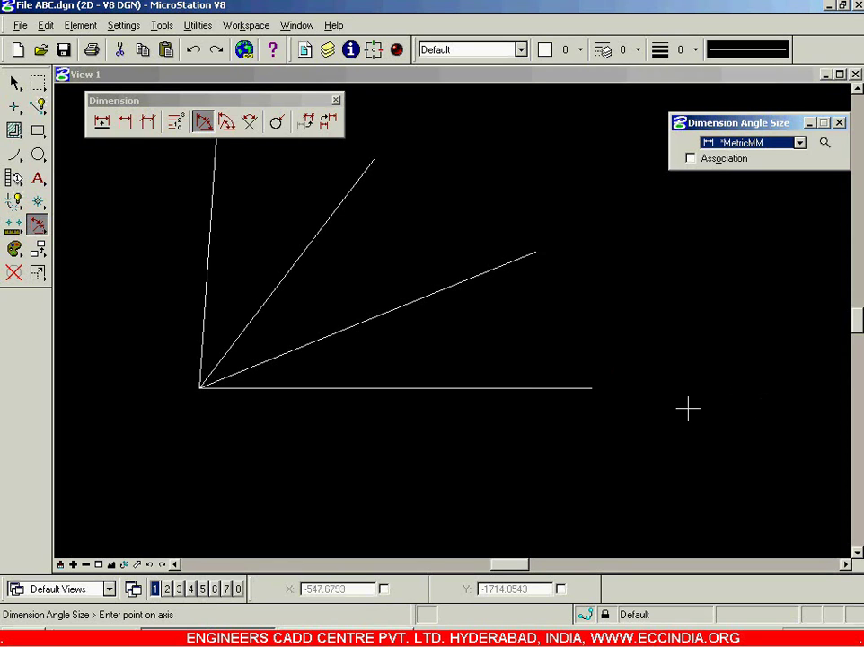
pyautogui.click(199, 389)
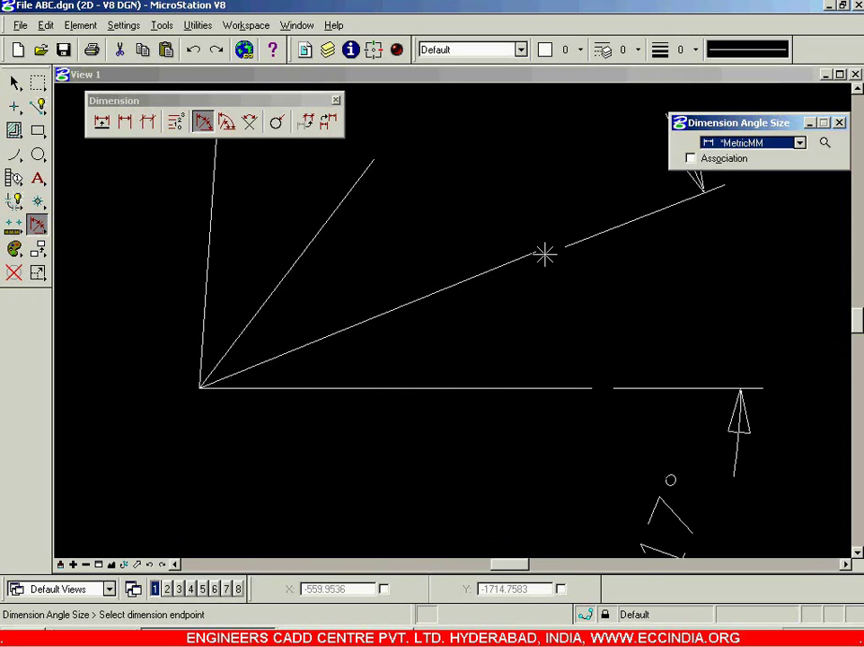
# Chain angle dimensions up the fan's lines, showing 33.46°, 30.58° and 22.07°
pyautogui.scroll(-3, 534, 246)
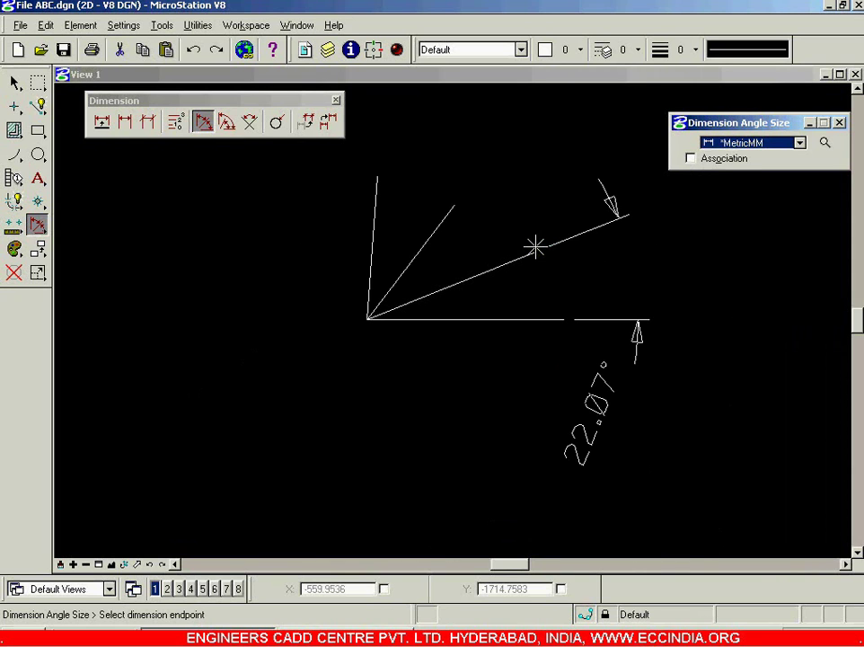
pyautogui.click(534, 246)
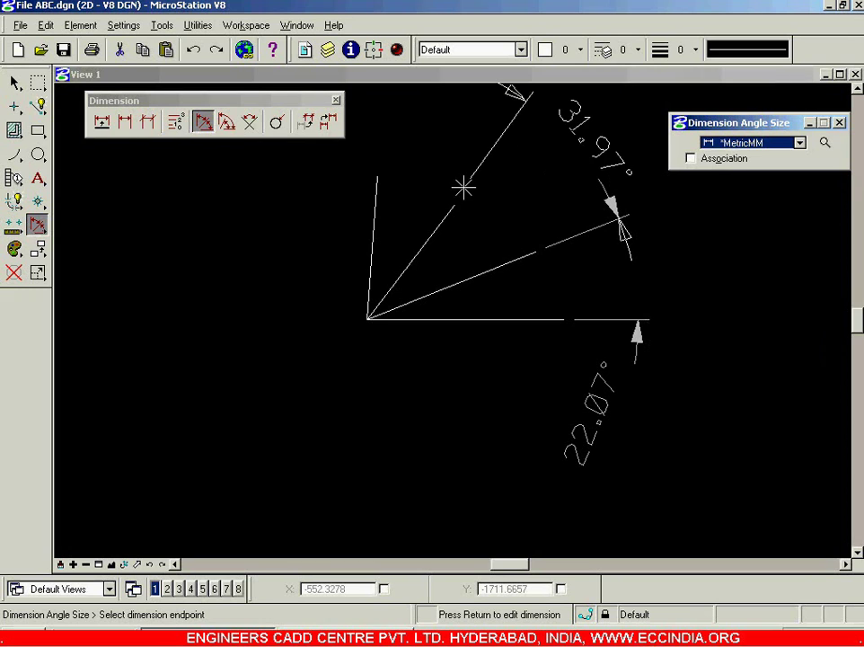
pyautogui.click(453, 202)
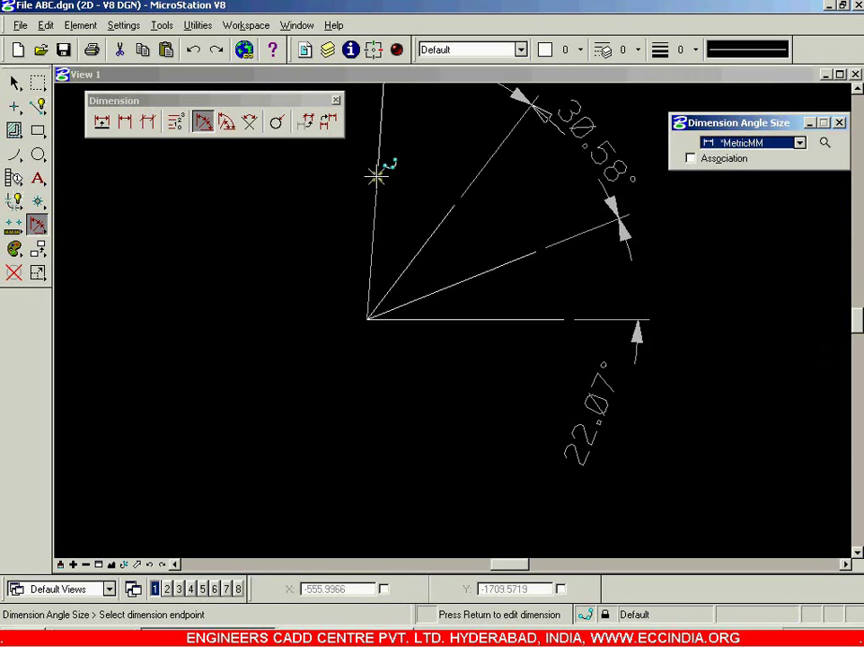
pyautogui.rightClick(271, 286)
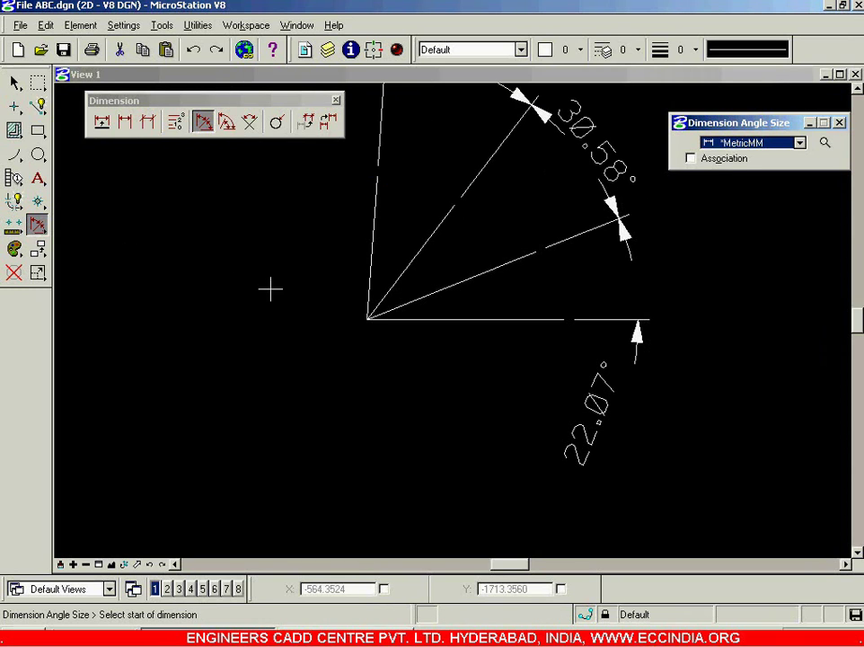
pyautogui.scroll(-1, 579, 440)
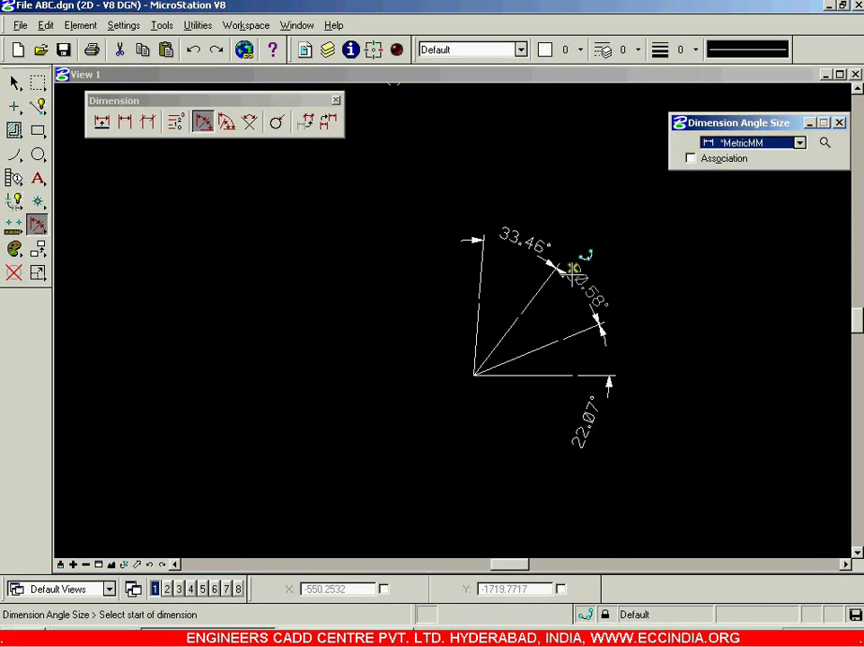
pyautogui.scroll(2, 579, 254)
pyautogui.scroll(-1, 575, 270)
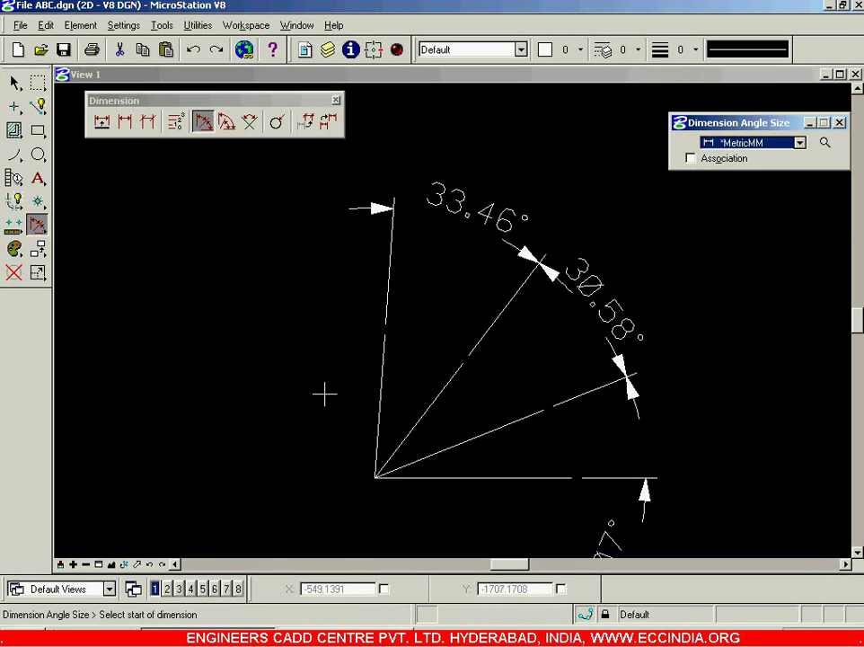
pyautogui.scroll(-3, 485, 421)
pyautogui.scroll(3, 424, 404)
pyautogui.scroll(-3, 424, 405)
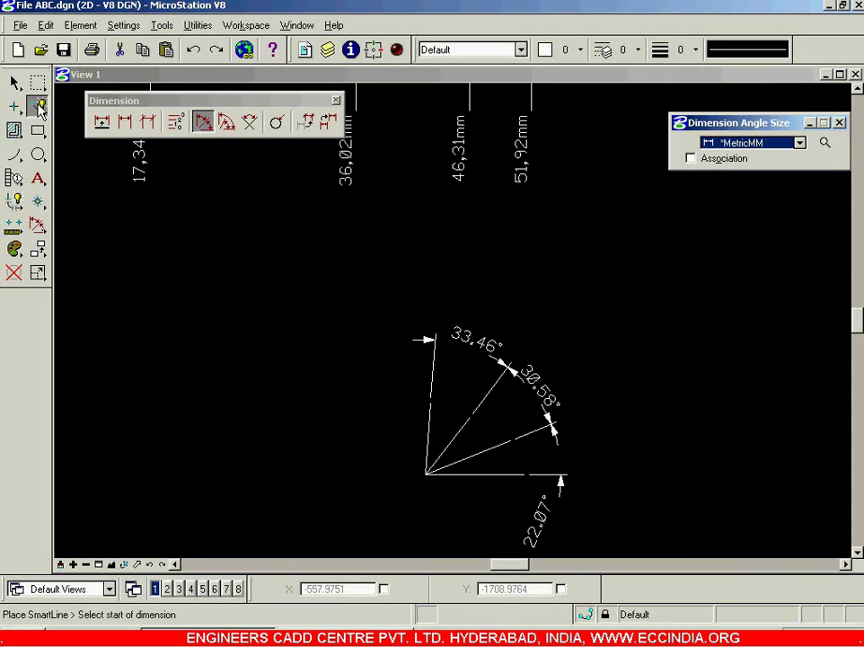
# Draw a near-horizontal base line with Place SmartLine for the second fan
pyautogui.click(38, 105)
pyautogui.scroll(-3, 559, 353)
pyautogui.scroll(3, 537, 440)
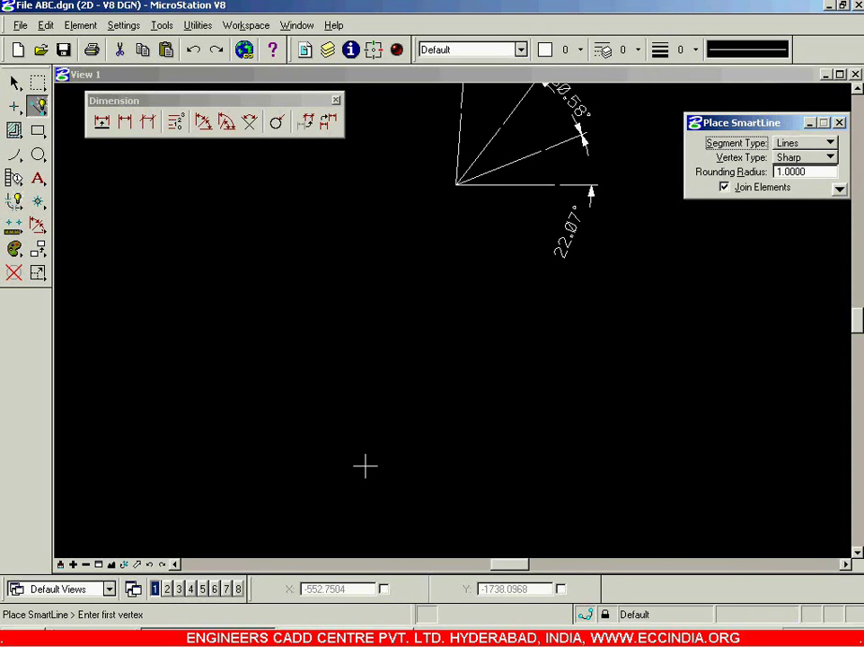
pyautogui.scroll(-3, 331, 481)
pyautogui.scroll(3, 461, 525)
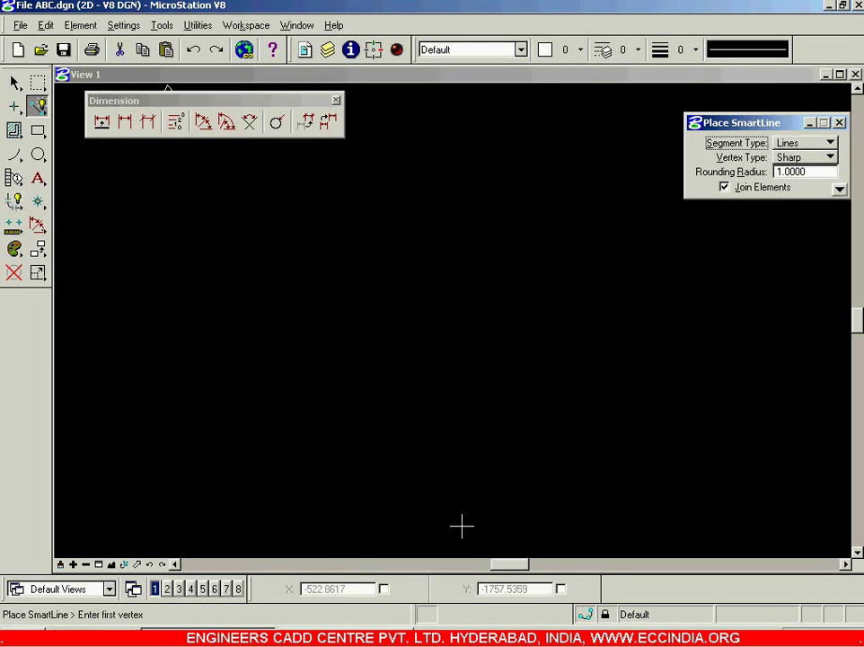
pyautogui.click(380, 477)
pyautogui.click(725, 488)
pyautogui.rightClick(513, 459)
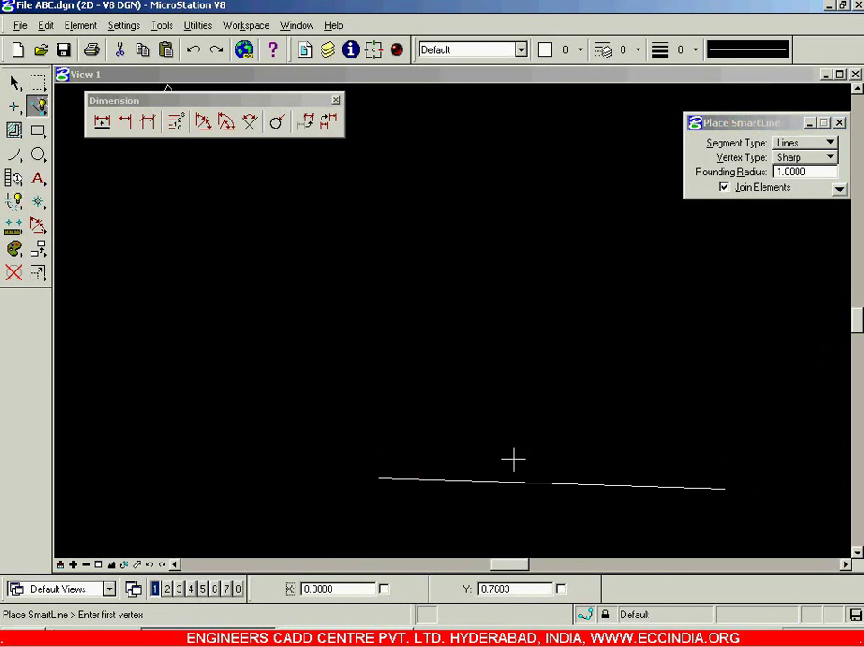
# Draw two steeper lines from the base line's left endpoint, one up-right and one near vertical
pyautogui.click(379, 477)
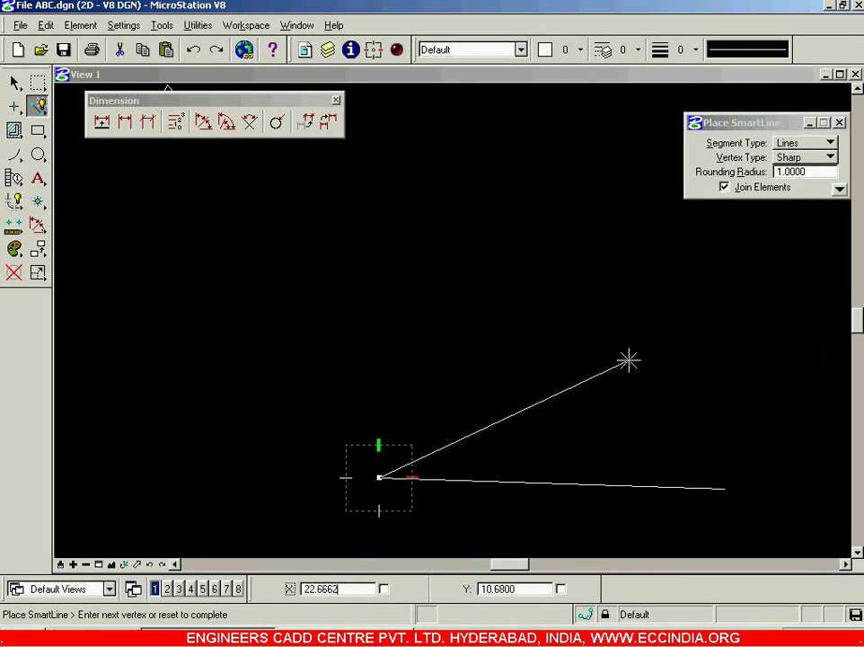
pyautogui.click(650, 284)
pyautogui.rightClick(380, 474)
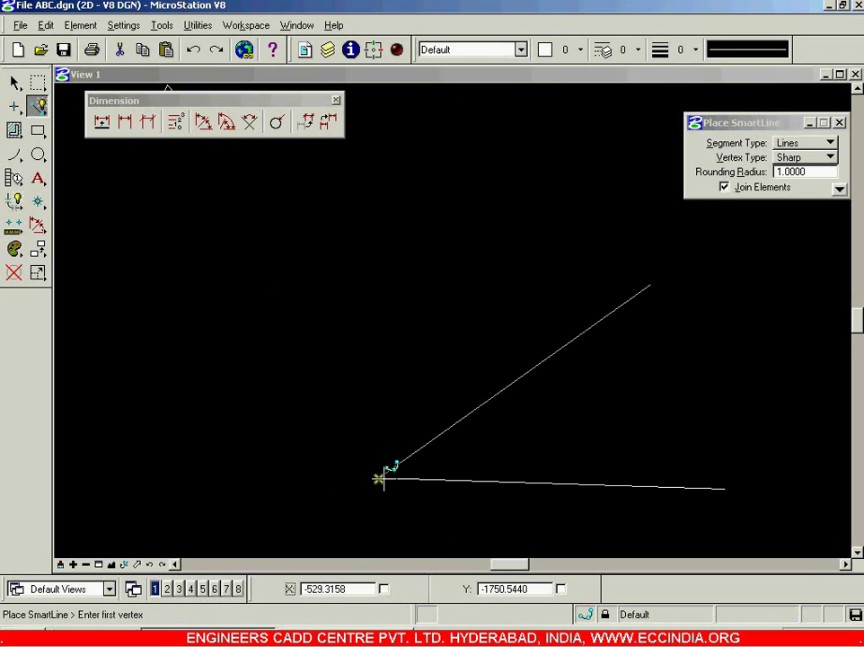
pyautogui.click(379, 478)
pyautogui.click(438, 192)
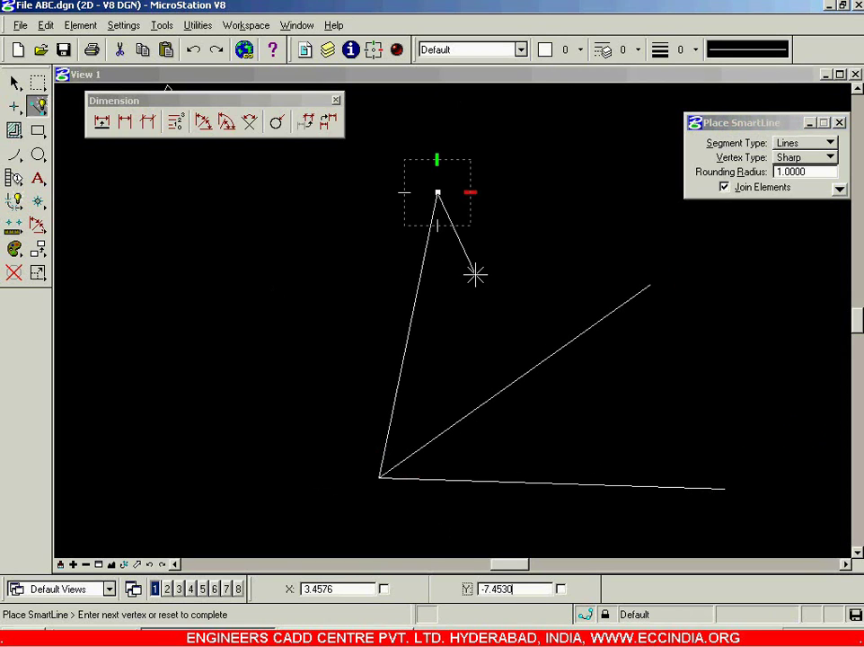
pyautogui.rightClick(449, 241)
pyautogui.scroll(-2, 553, 320)
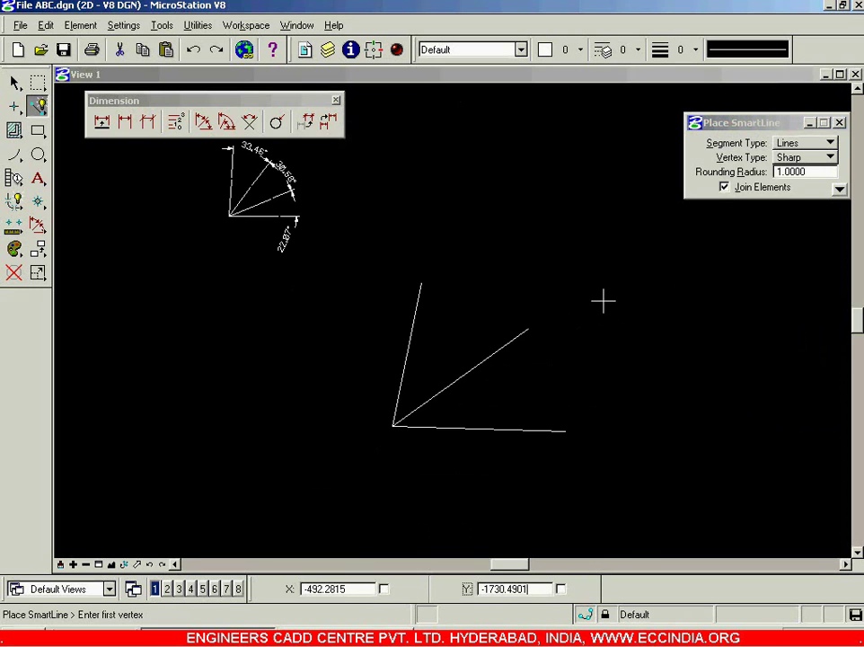
pyautogui.click(203, 121)
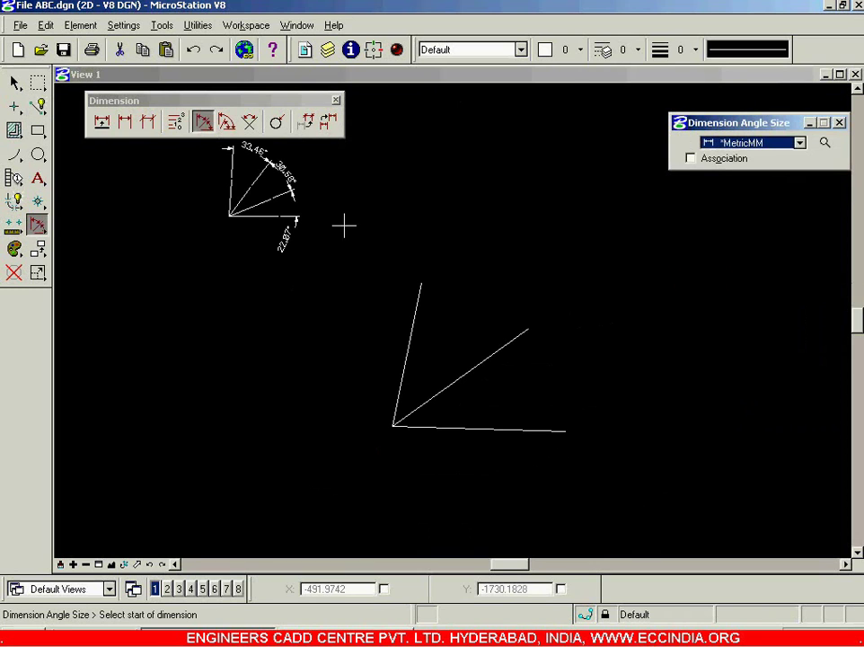
pyautogui.click(565, 432)
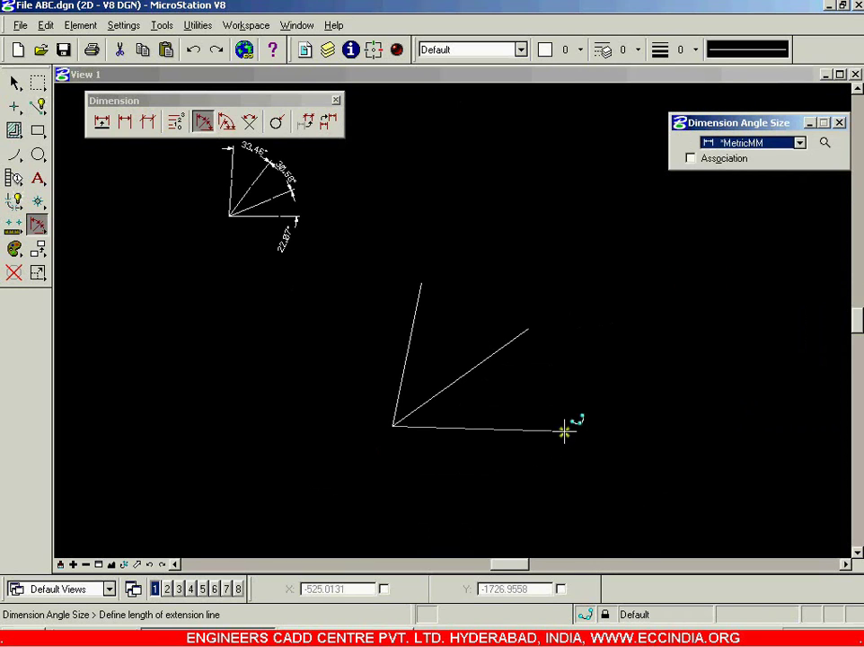
pyautogui.click(676, 445)
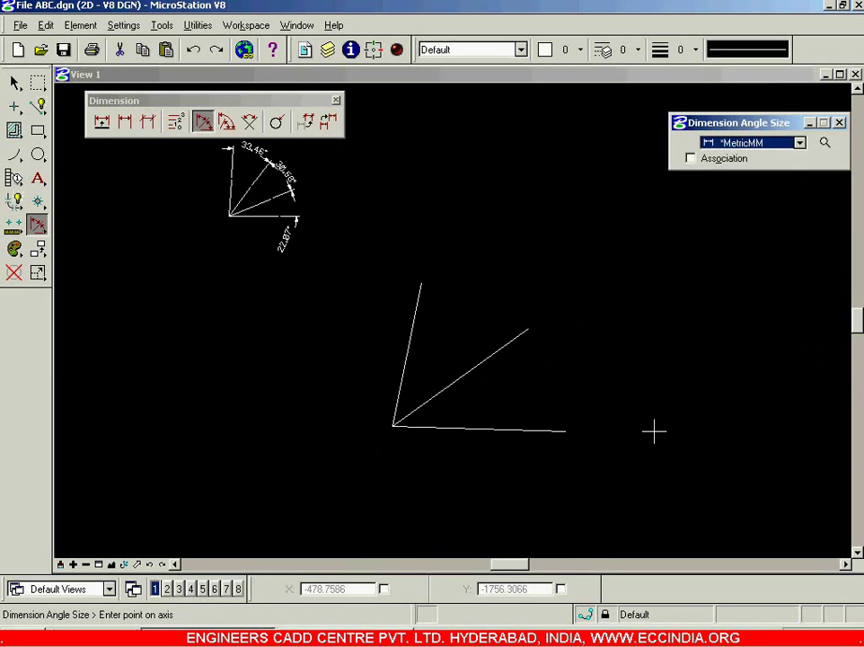
pyautogui.click(392, 427)
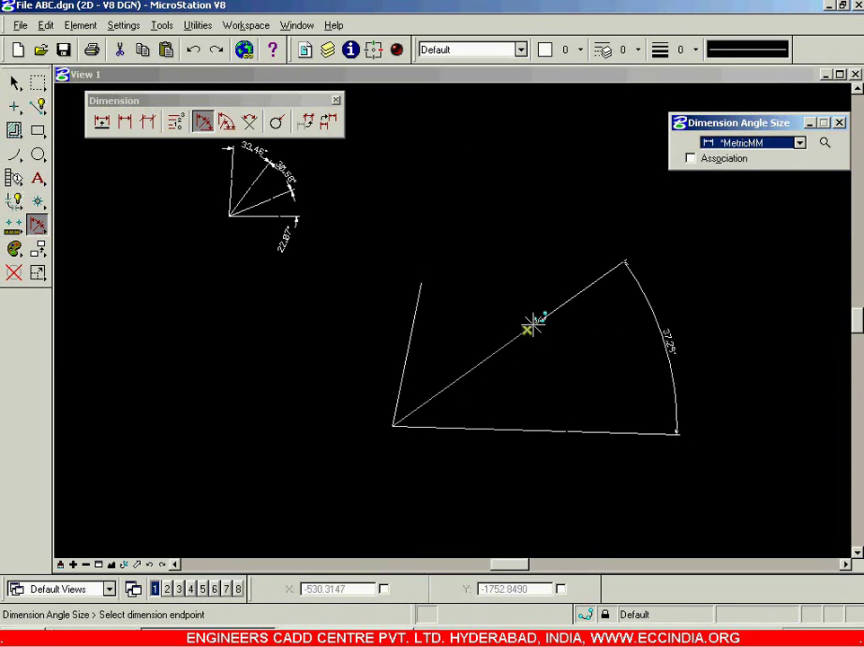
pyautogui.click(533, 325)
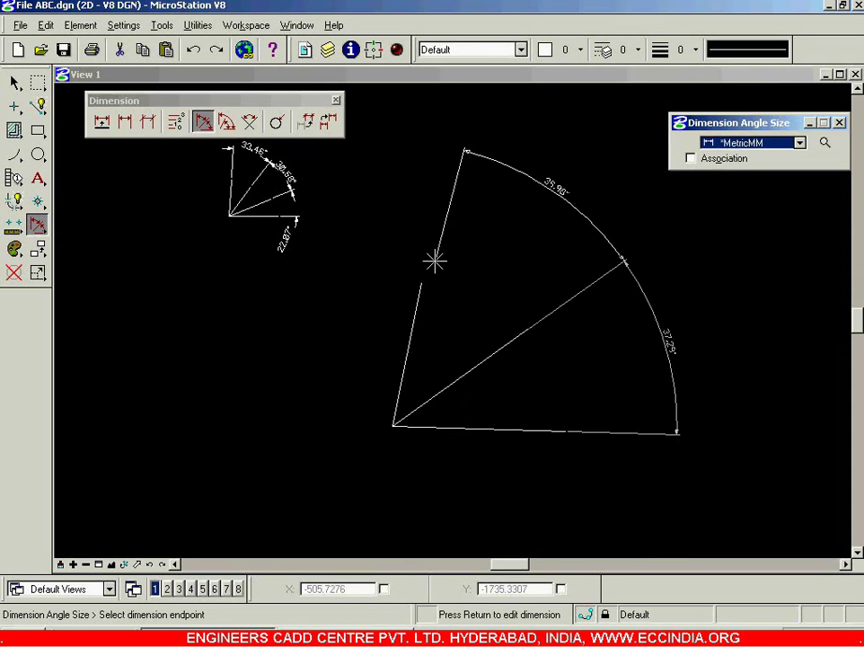
pyautogui.click(419, 284)
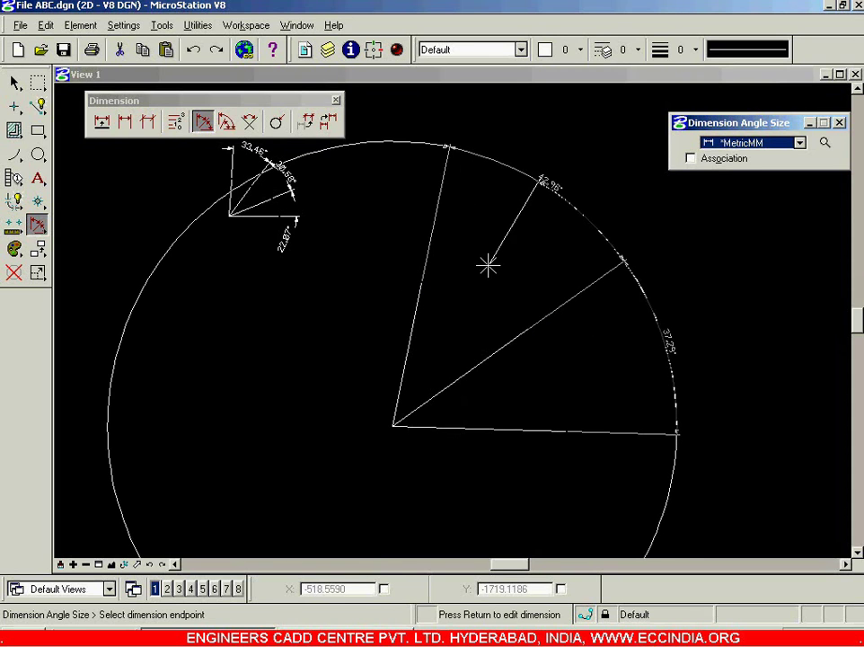
pyautogui.rightClick(507, 312)
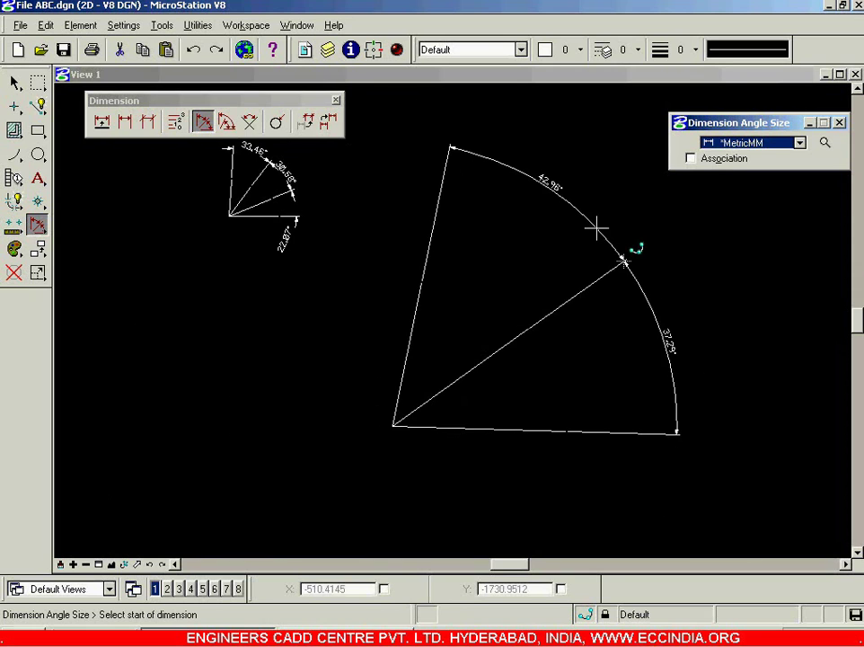
pyautogui.scroll(3, 596, 229)
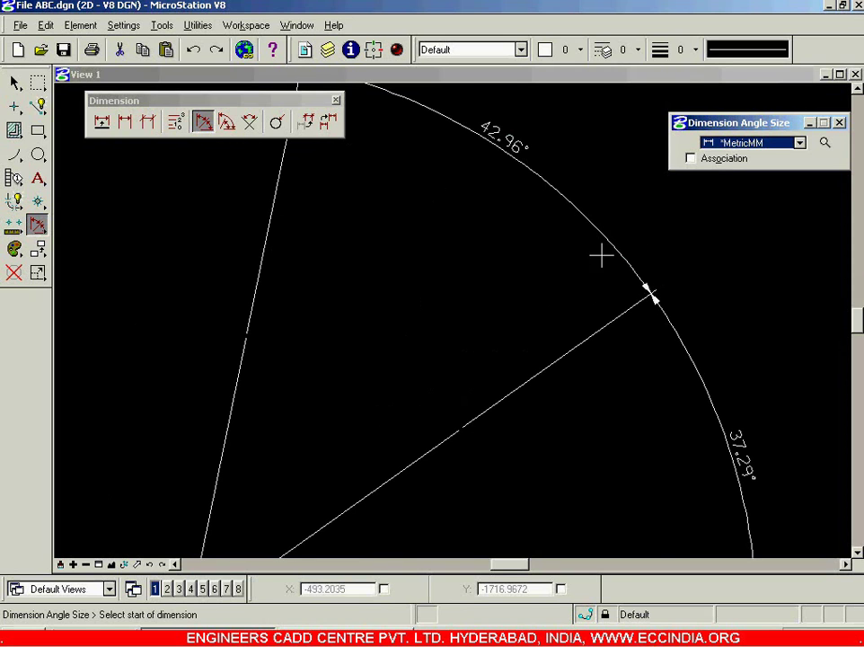
pyautogui.scroll(-3, 416, 180)
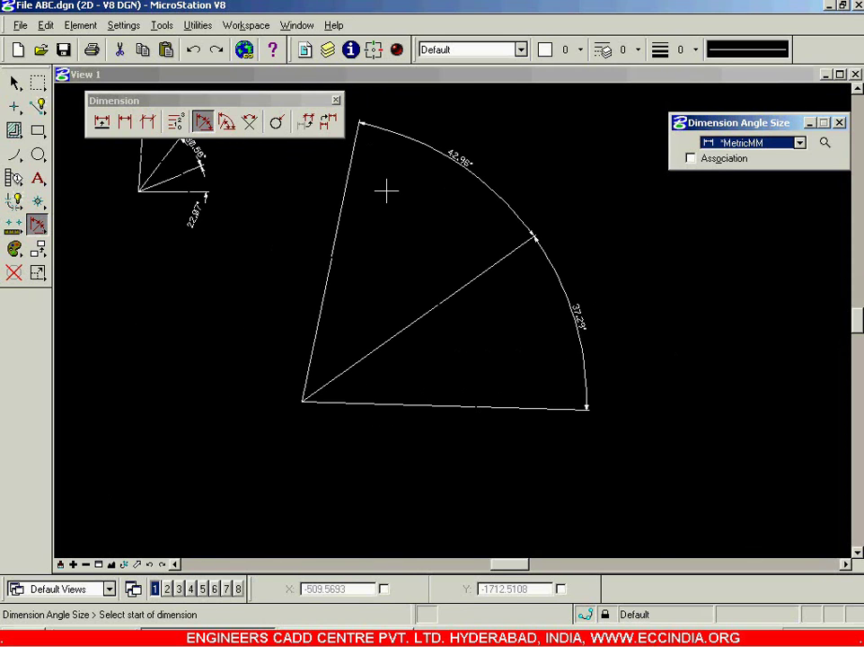
pyautogui.click(13, 272)
# Delete the earlier angle dimensions and start an angular location dimension from the base line's vertex
pyautogui.click(455, 160)
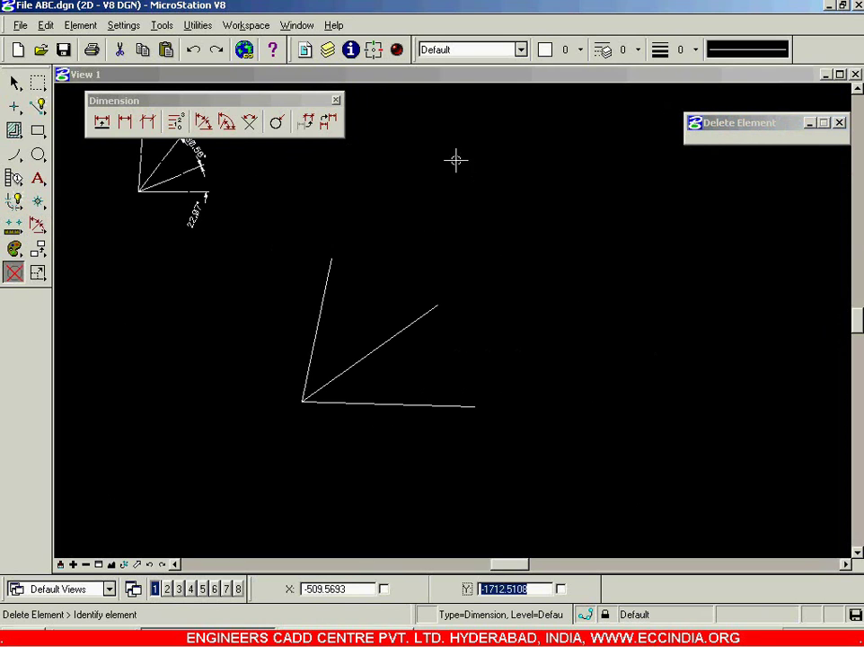
pyautogui.click(226, 123)
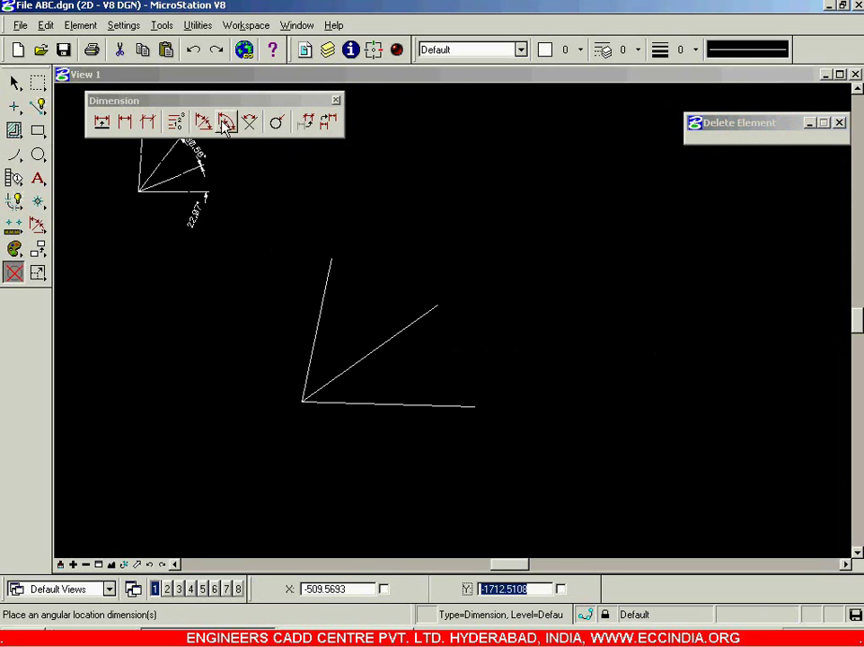
pyautogui.click(226, 123)
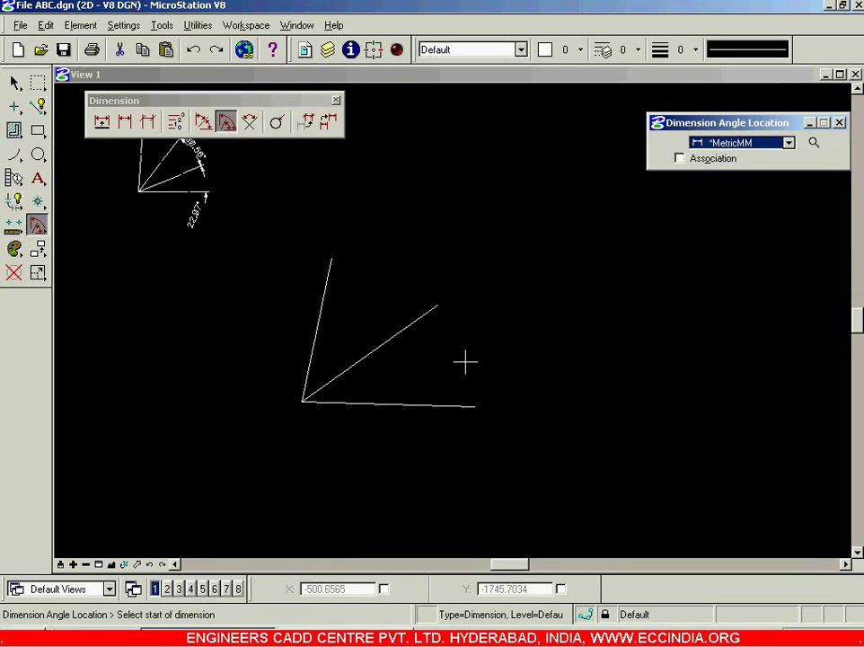
pyautogui.click(474, 407)
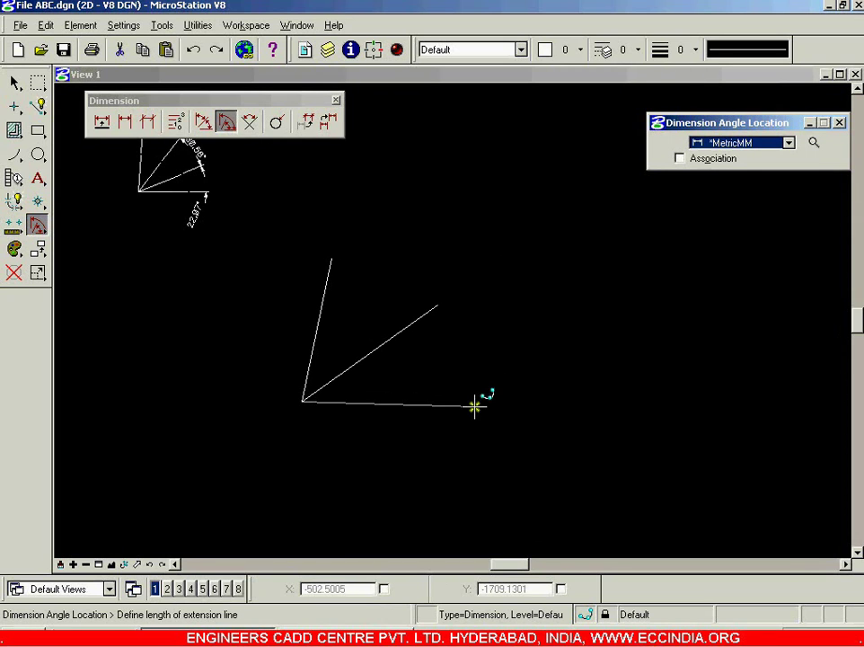
pyautogui.click(536, 410)
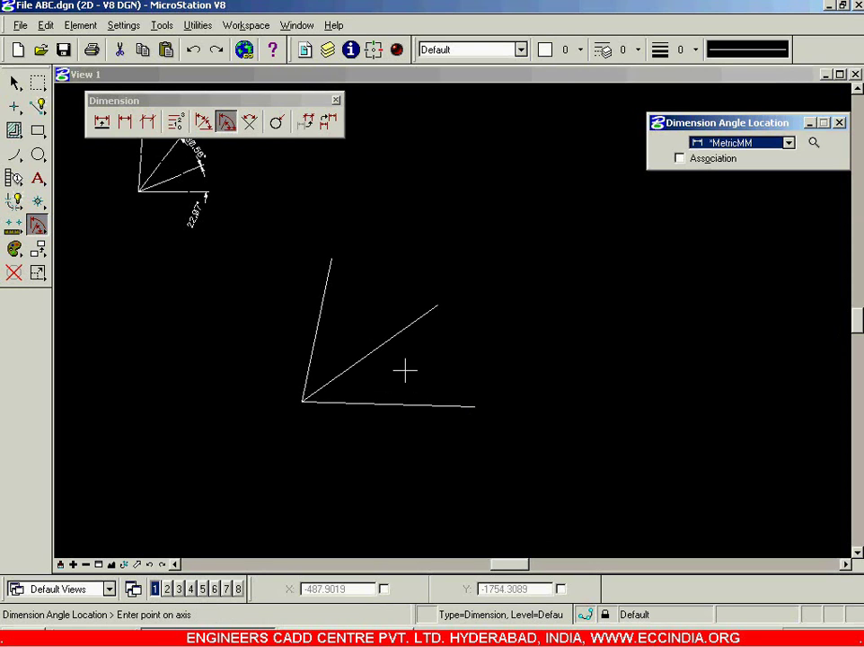
pyautogui.click(301, 401)
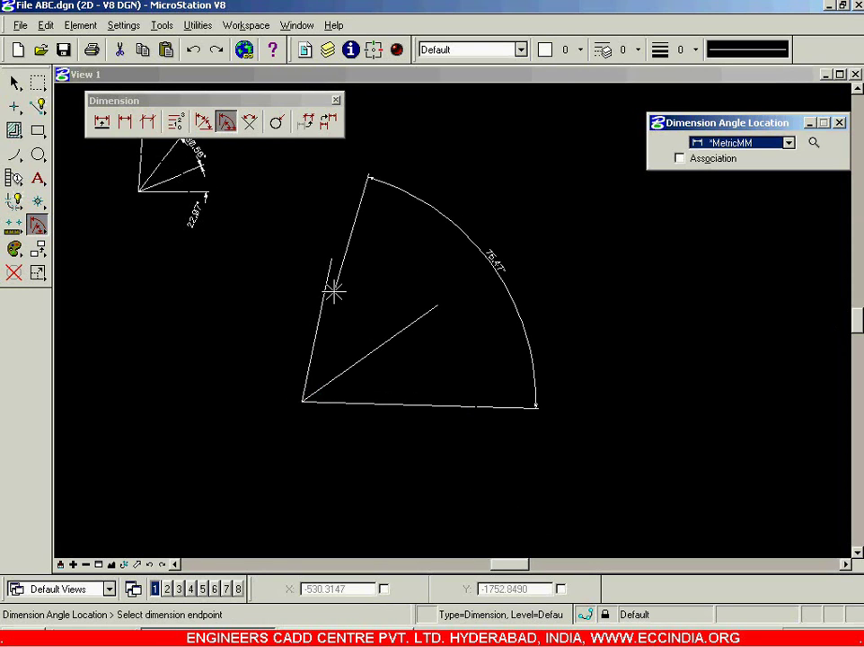
# Chain angular location dimensions across the fan: 37.25°, 109.55° and finally 143.19°
pyautogui.click(437, 306)
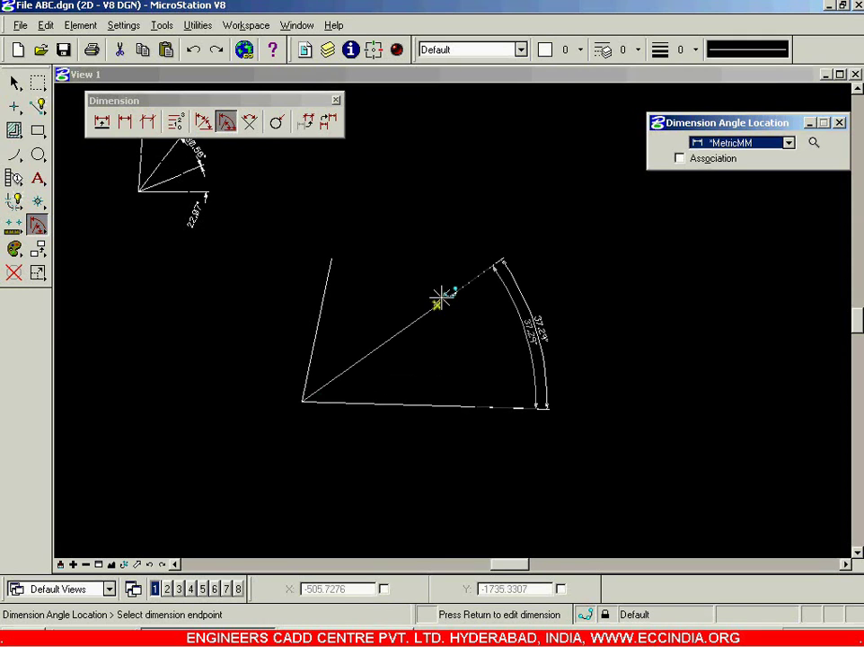
pyautogui.click(330, 258)
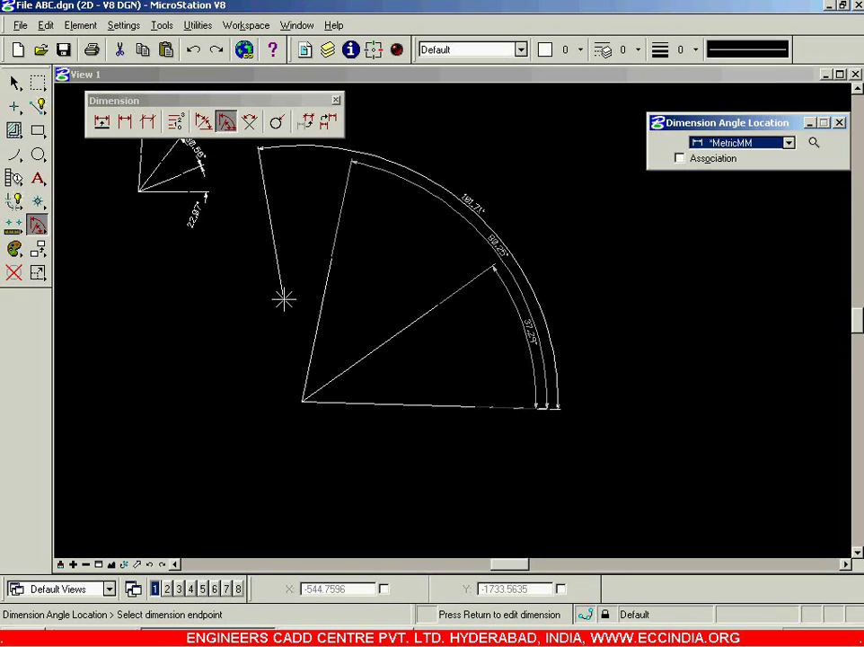
pyautogui.click(406, 407)
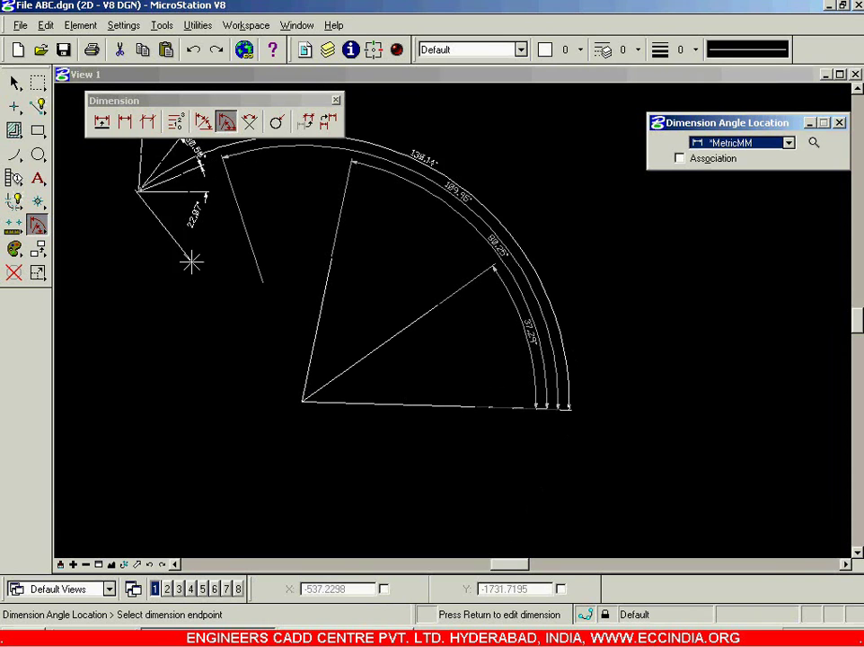
pyautogui.click(160, 287)
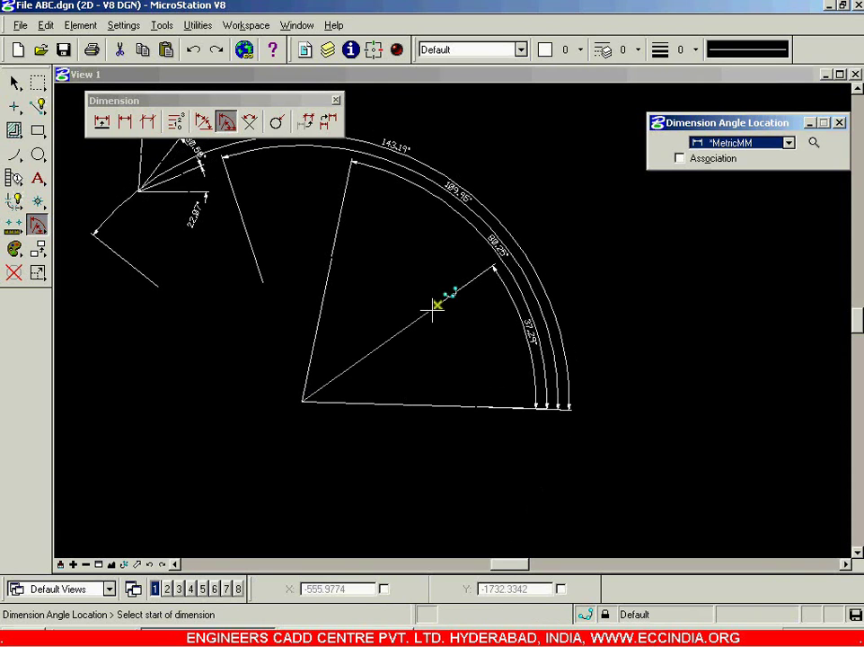
pyautogui.scroll(2, 551, 341)
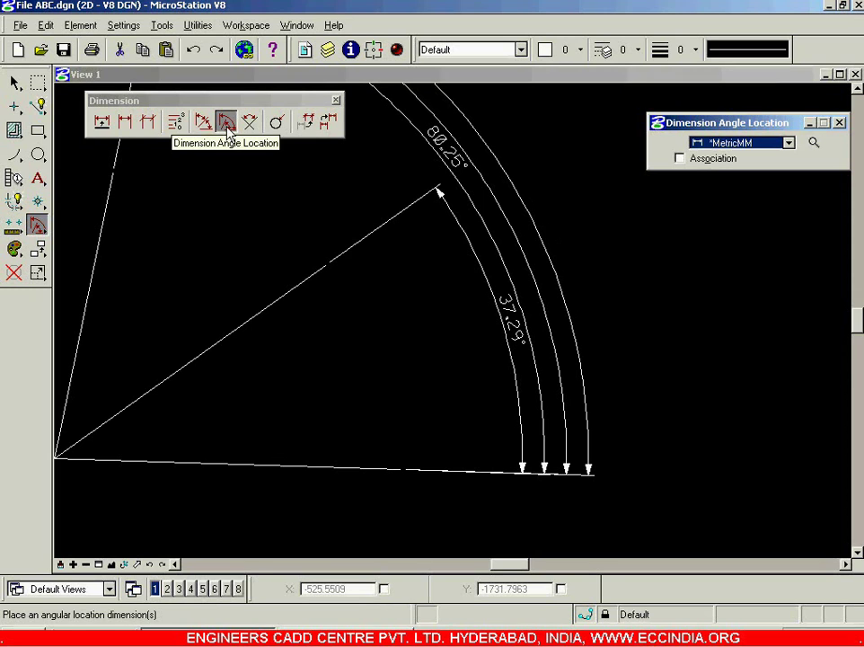
# Draw two single-segment lines crossing in an X to the right of the fan
pyautogui.click(15, 82)
pyautogui.scroll(-5, 349, 252)
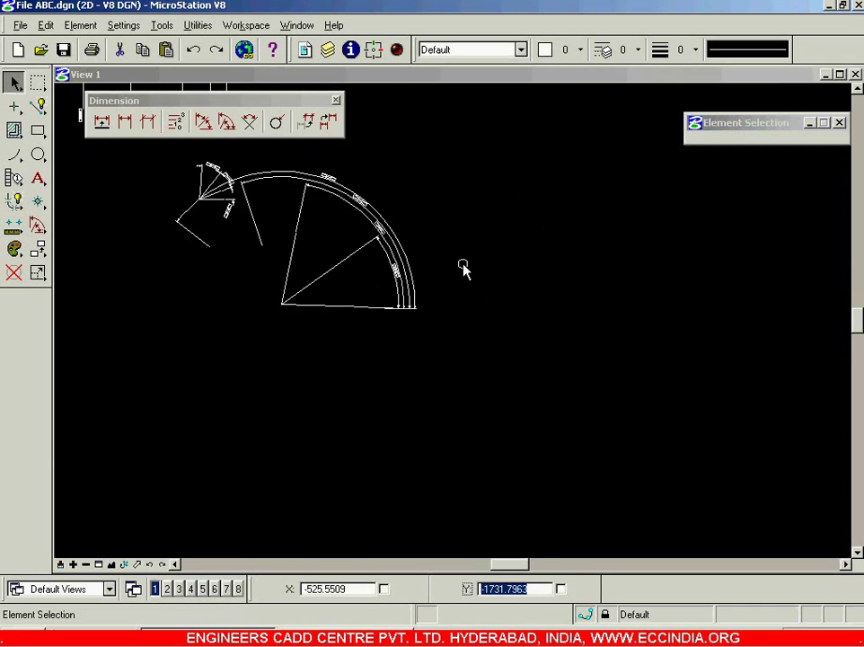
pyautogui.scroll(3, 463, 269)
pyautogui.click(37, 106)
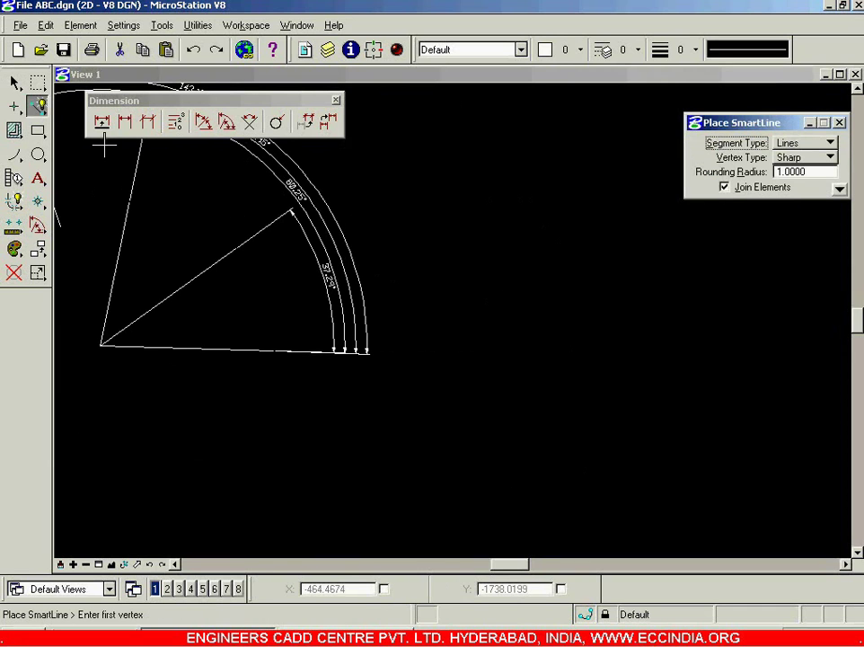
pyautogui.click(634, 302)
pyautogui.click(444, 463)
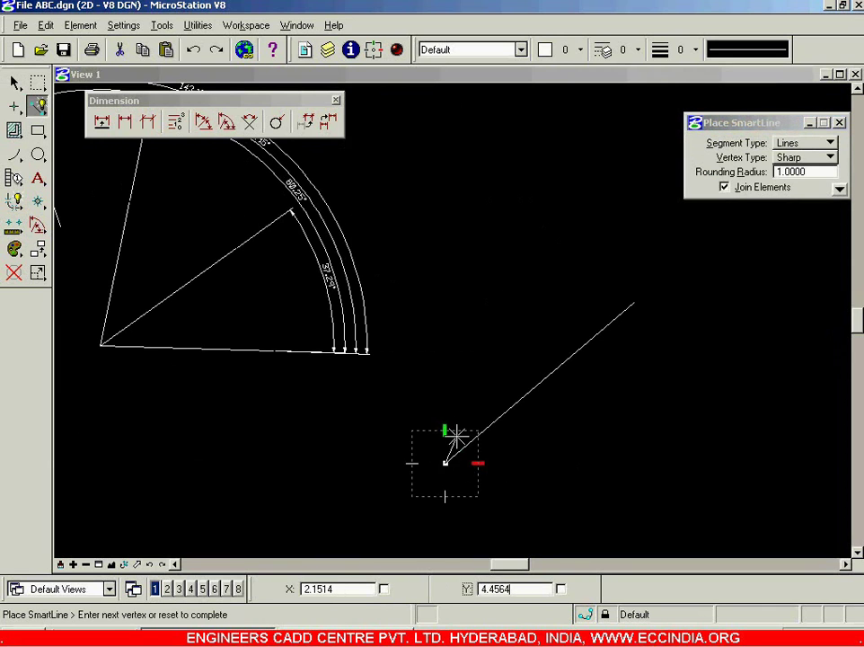
pyautogui.rightClick(457, 437)
pyautogui.click(422, 292)
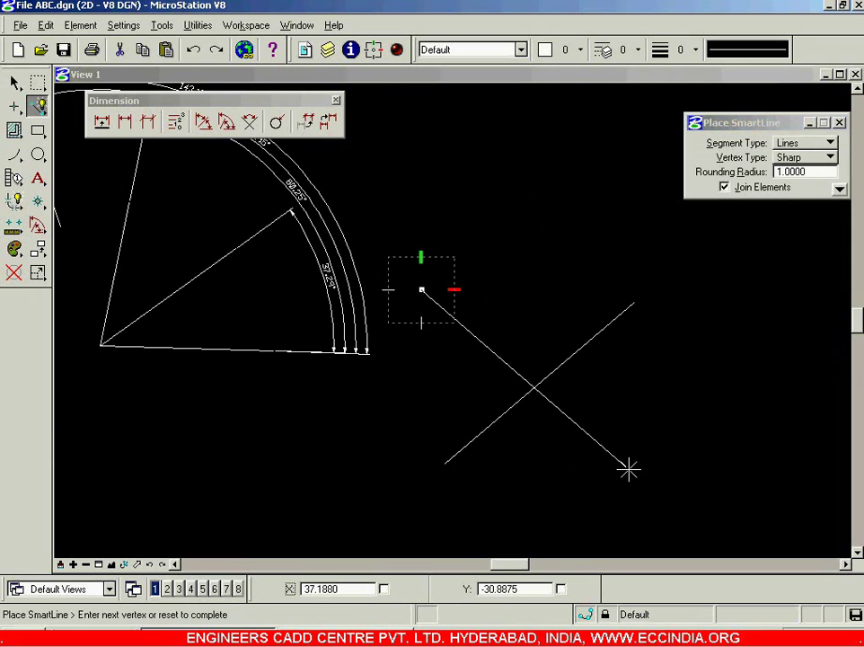
pyautogui.click(629, 468)
pyautogui.rightClick(647, 440)
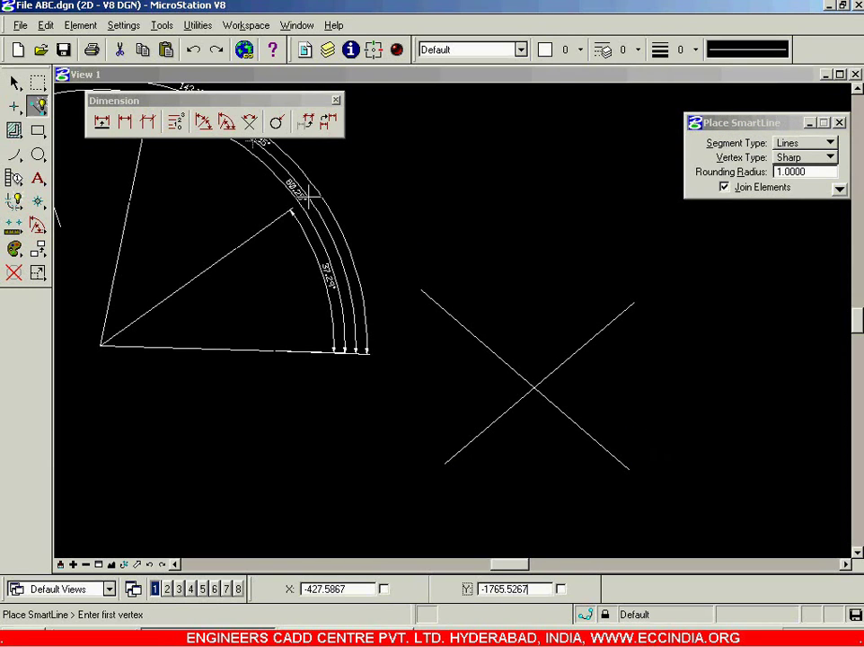
pyautogui.click(249, 123)
# Dimension the angle between the X's two lines as 98.7° above the crossing
pyautogui.click(250, 122)
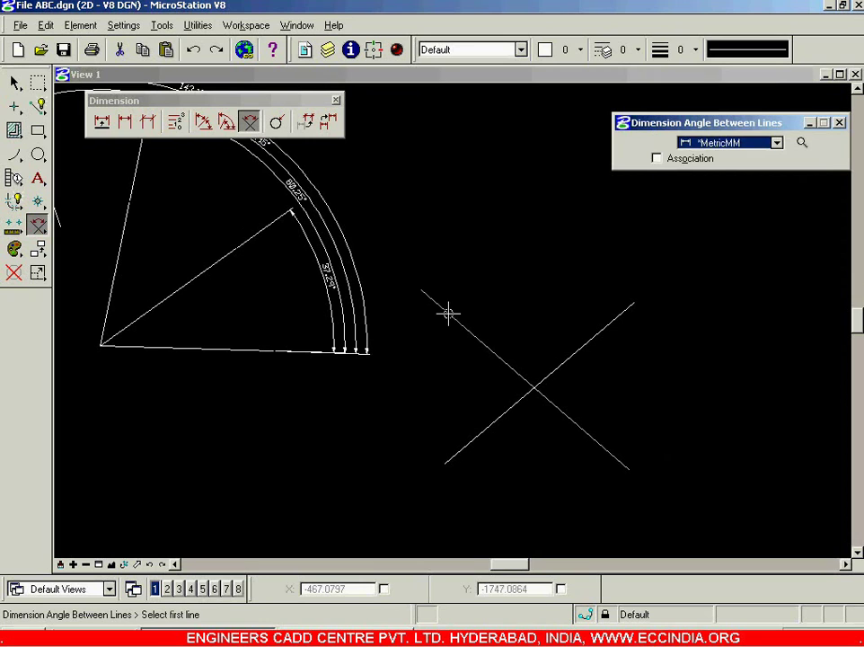
pyautogui.click(448, 313)
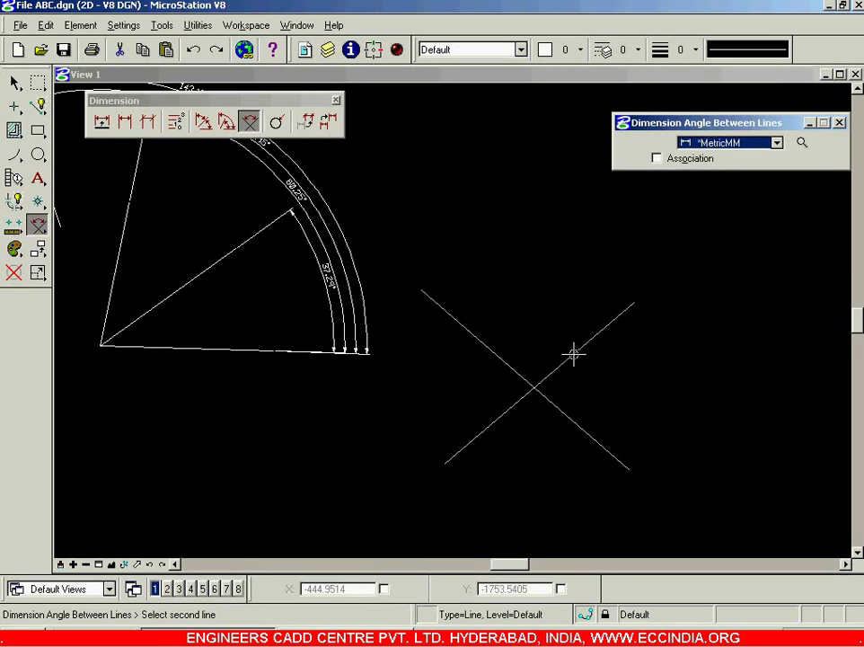
pyautogui.click(573, 355)
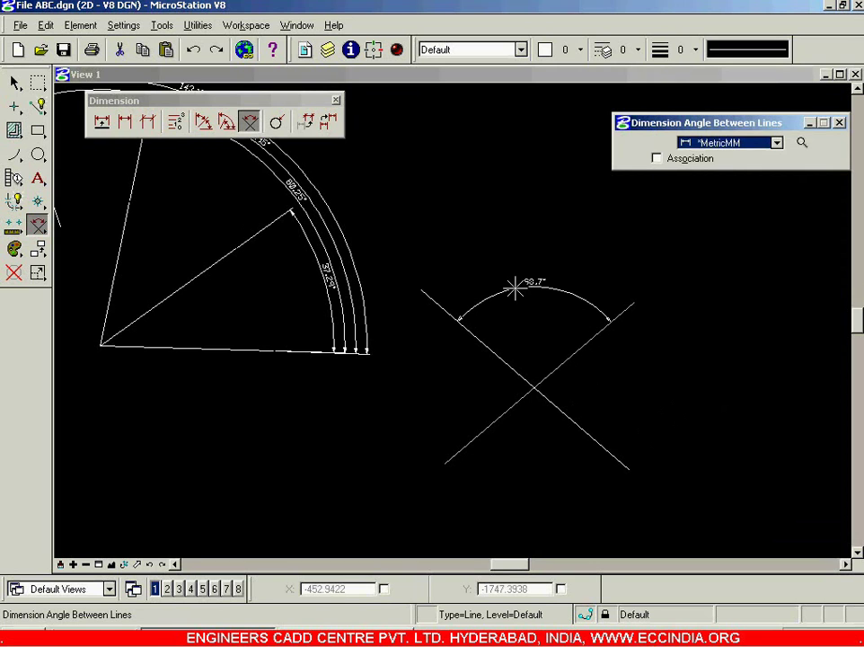
pyautogui.click(516, 286)
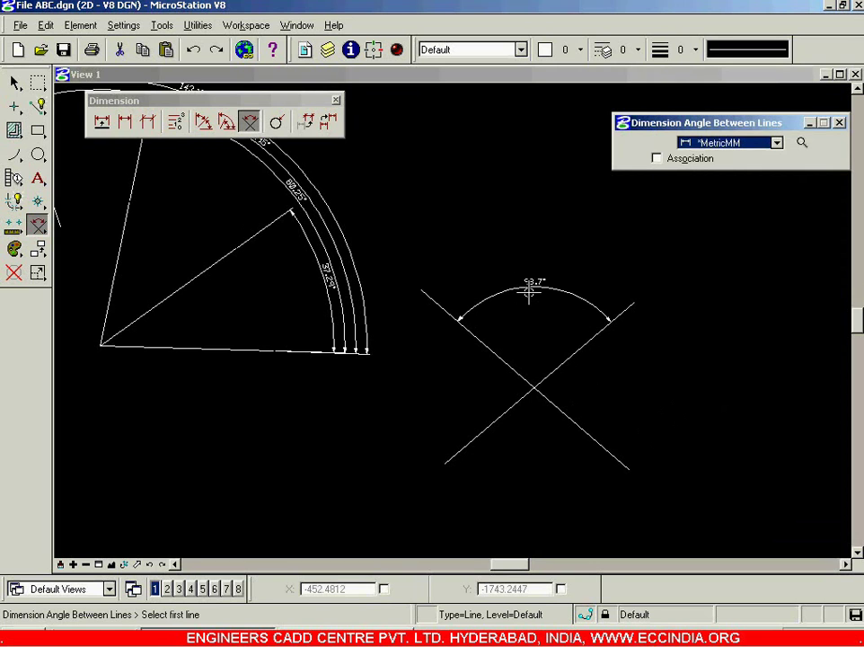
pyautogui.scroll(3, 547, 277)
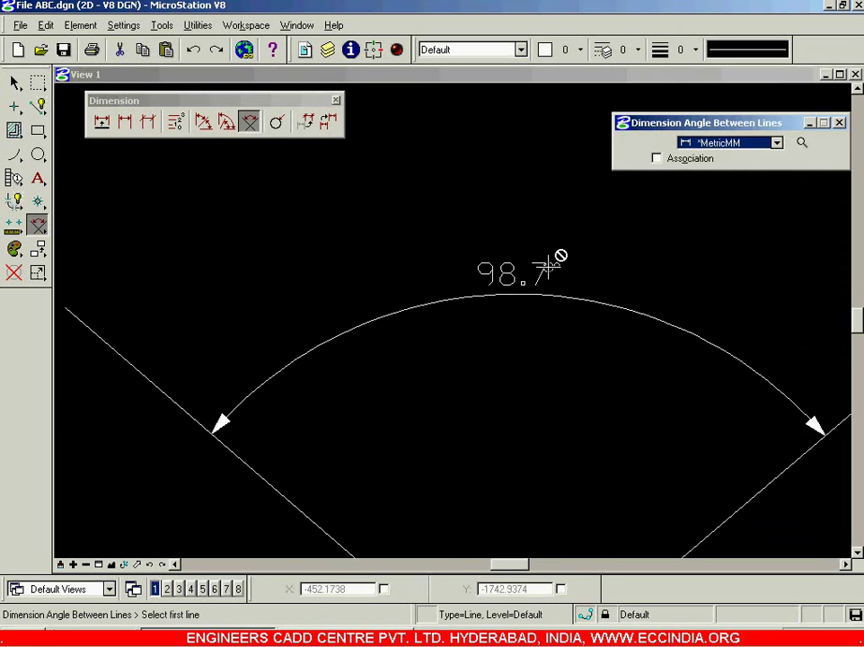
pyautogui.scroll(-3, 516, 276)
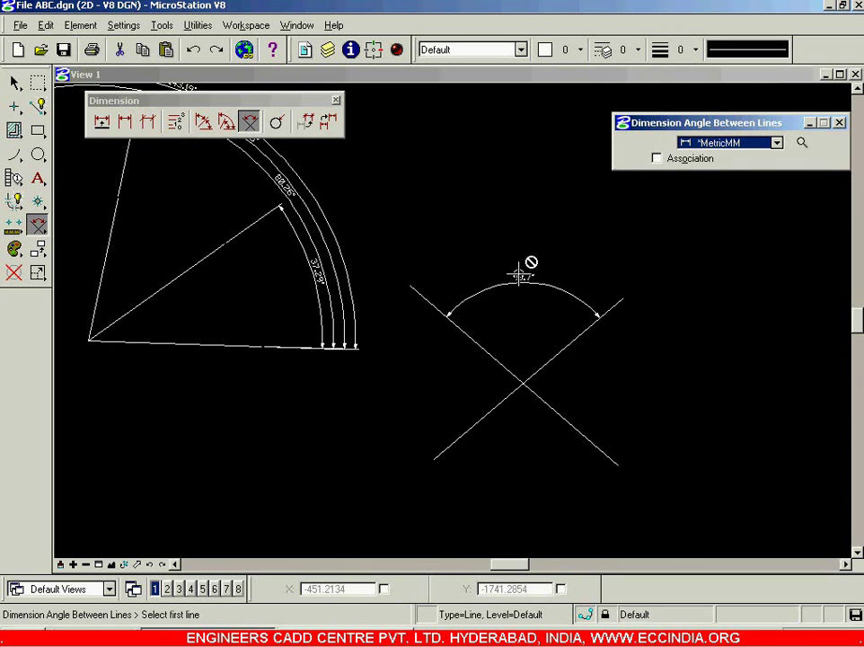
# Add the 278.7° reflex angle dimension between the same two lines
pyautogui.click(490, 357)
pyautogui.click(479, 417)
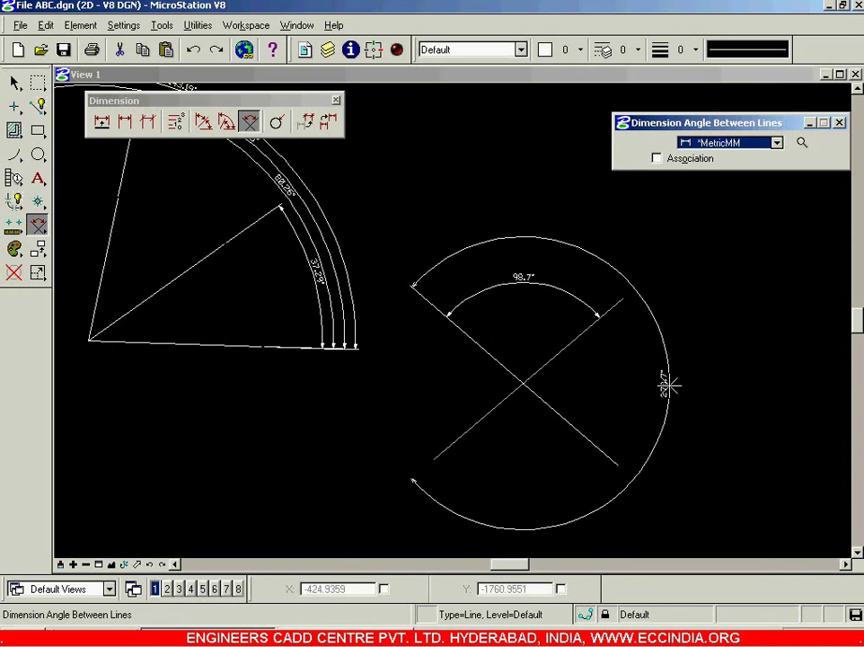
pyautogui.click(669, 384)
pyautogui.scroll(5, 678, 404)
pyautogui.scroll(-4, 596, 302)
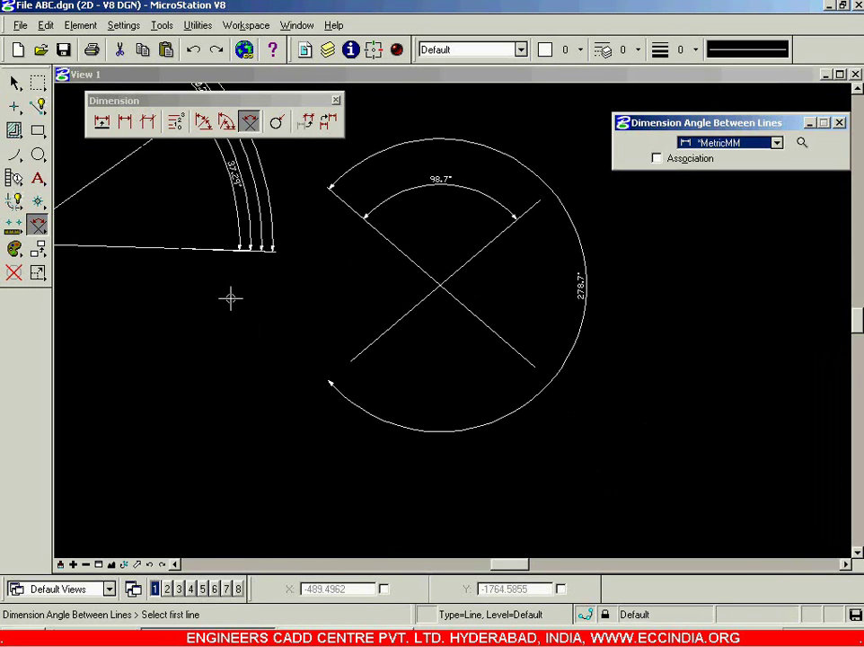
pyautogui.click(277, 123)
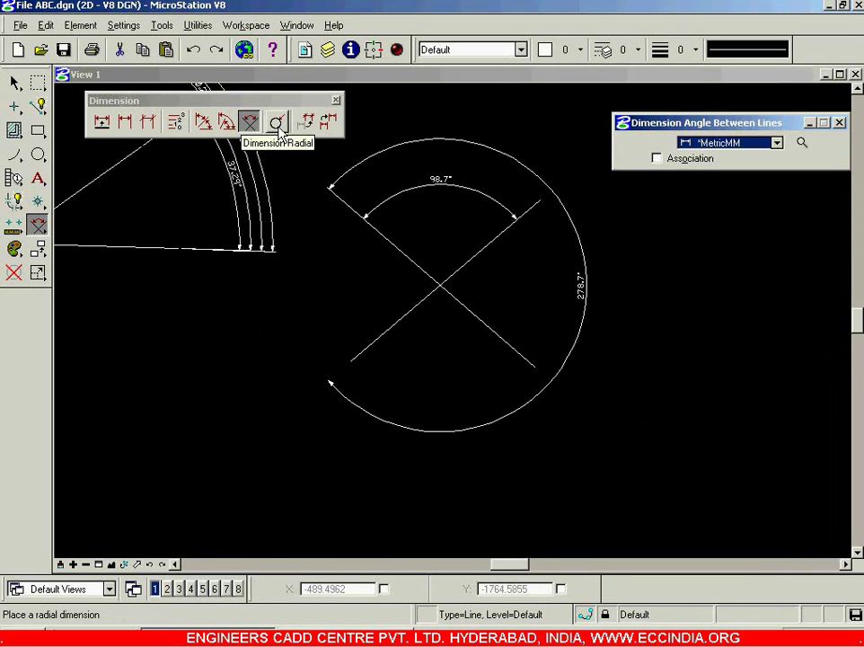
# Place a circle by its centre and an edge point
pyautogui.click(38, 154)
pyautogui.scroll(-3, 201, 251)
pyautogui.click(470, 365)
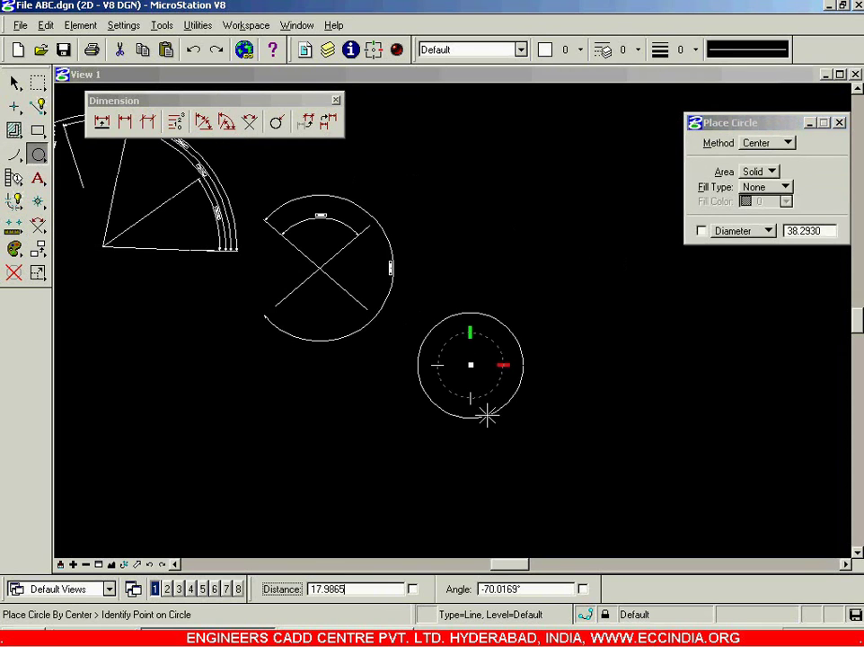
pyautogui.click(492, 184)
pyautogui.click(509, 161)
pyautogui.scroll(3, 502, 173)
pyautogui.scroll(2, 499, 167)
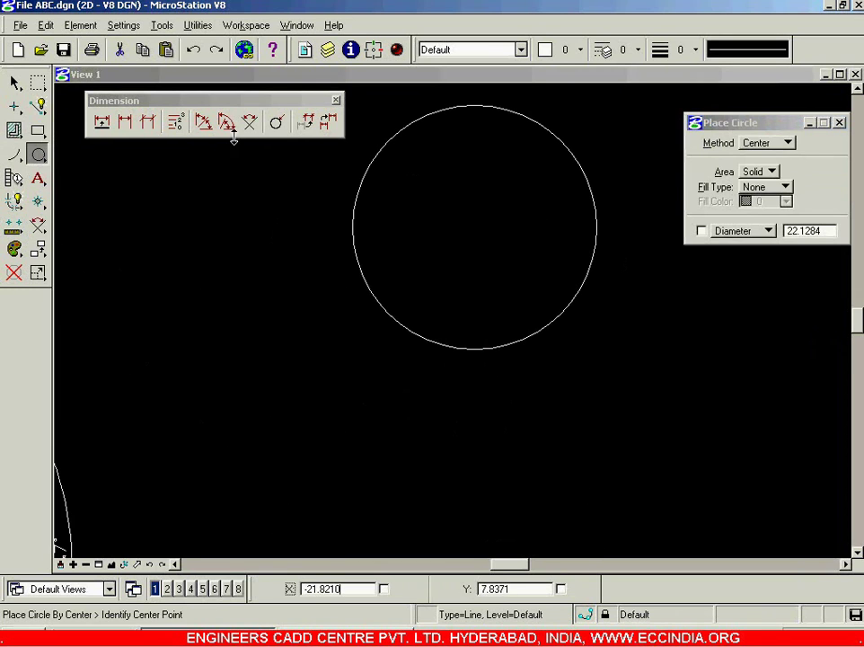
# Dimension the circle in Diameter mode, placing the 22.13 mm label to its left
pyautogui.click(276, 123)
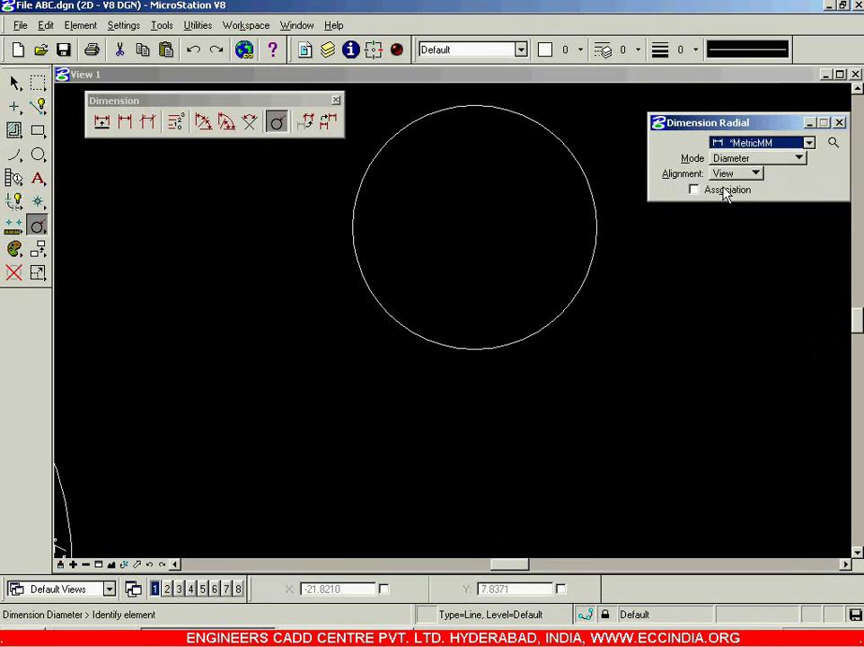
pyautogui.click(759, 159)
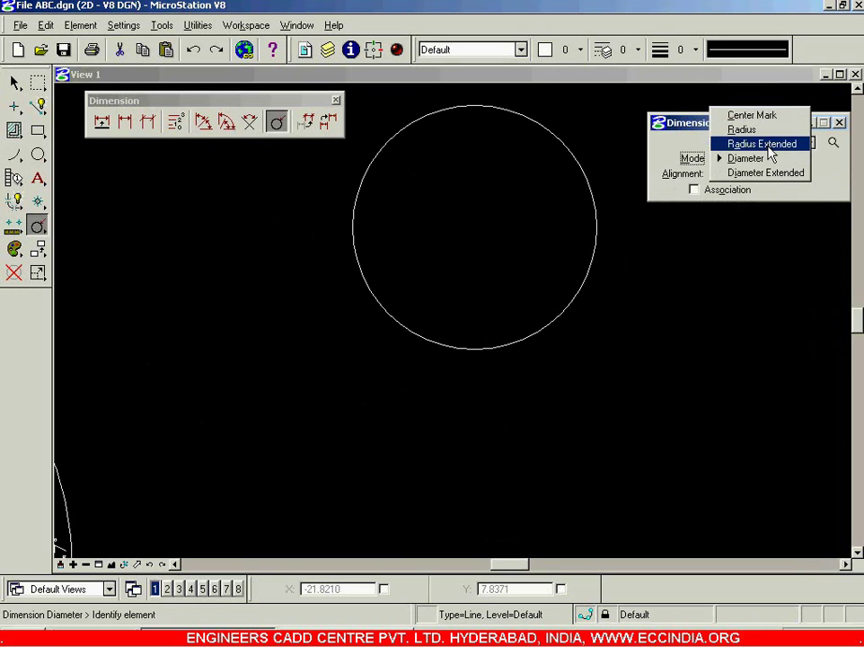
pyautogui.click(831, 198)
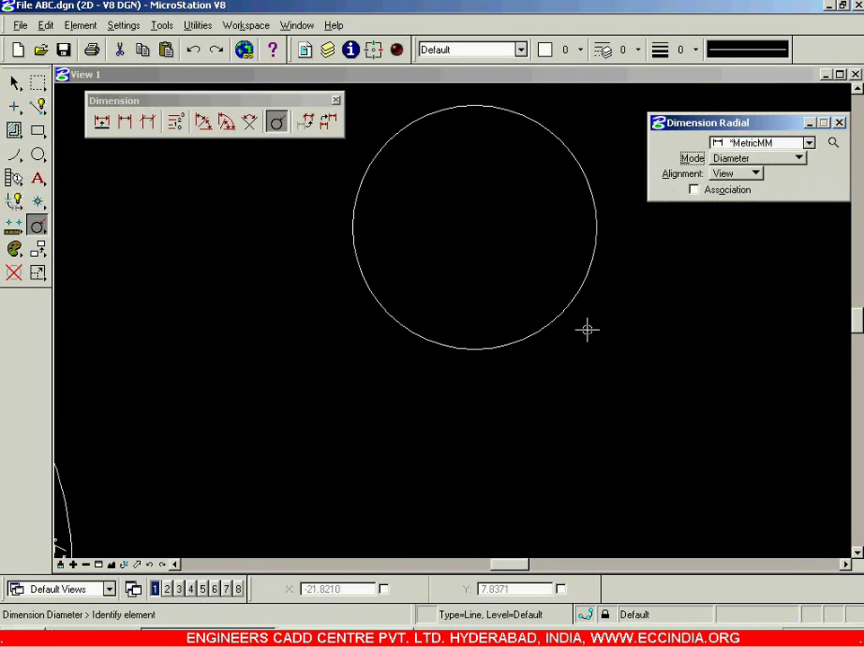
pyautogui.click(563, 313)
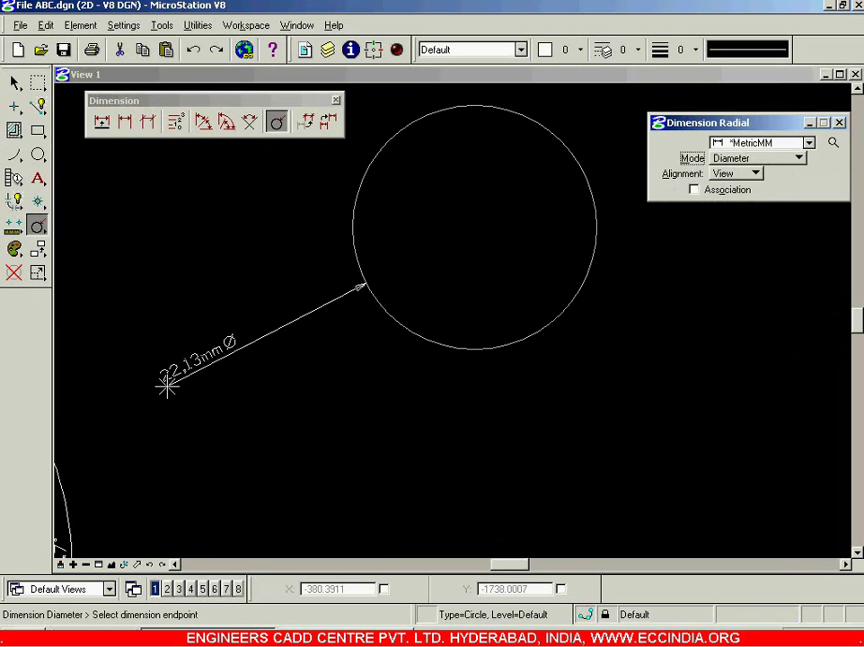
pyautogui.click(163, 378)
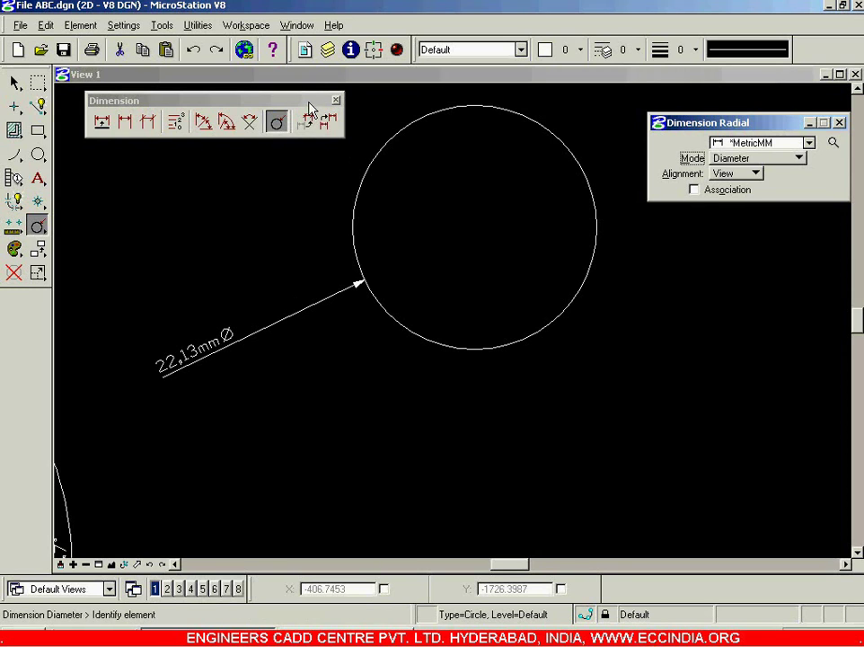
pyautogui.click(15, 82)
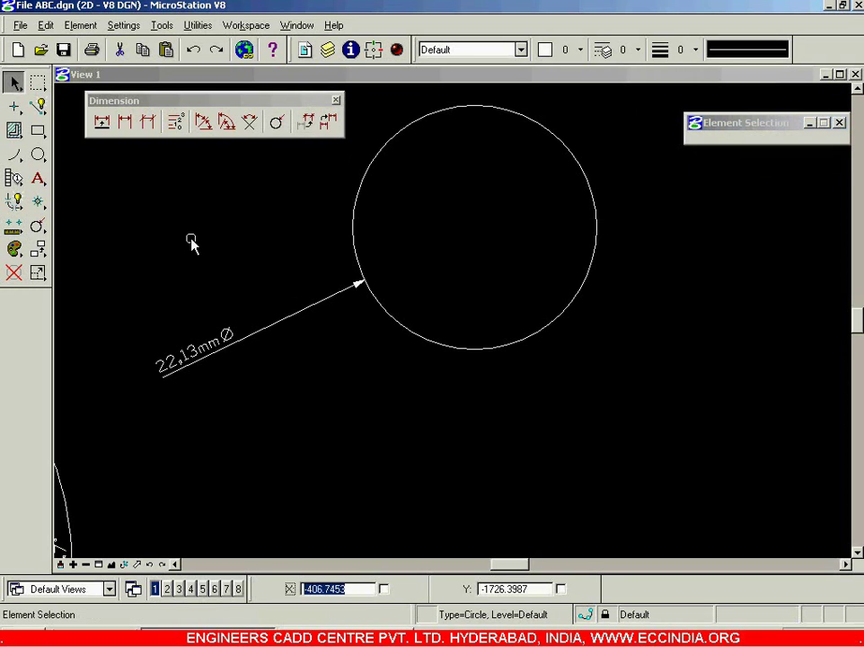